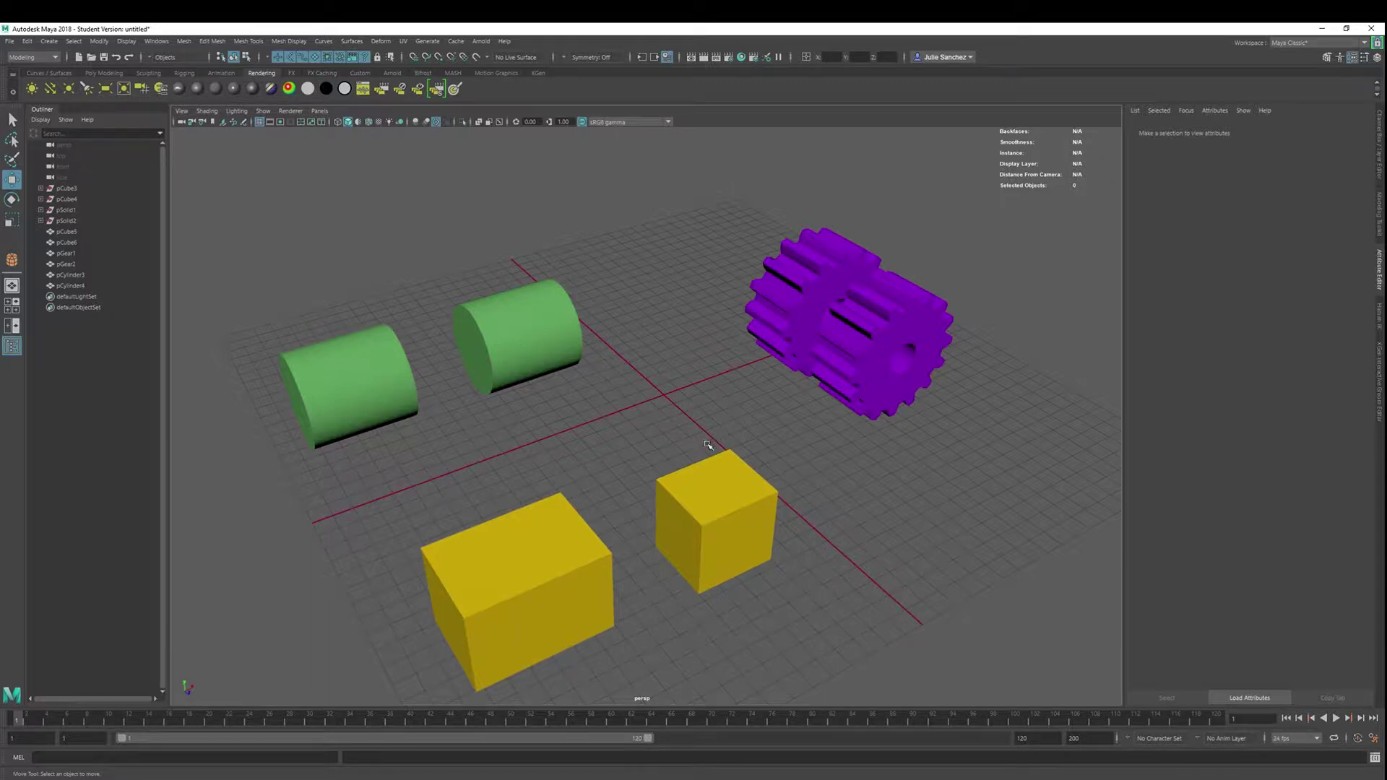
# Step: Select the large and small yellow cubes together and show the Poly Modeling shelf
pyautogui.click(584, 554)
pyautogui.moveTo(840, 587)
pyautogui.keyDown('alt'); pyautogui.mouseDown()
pyautogui.moveTo(799, 558)
pyautogui.moveTo(651, 507)
pyautogui.mouseUp(); pyautogui.keyUp('alt')
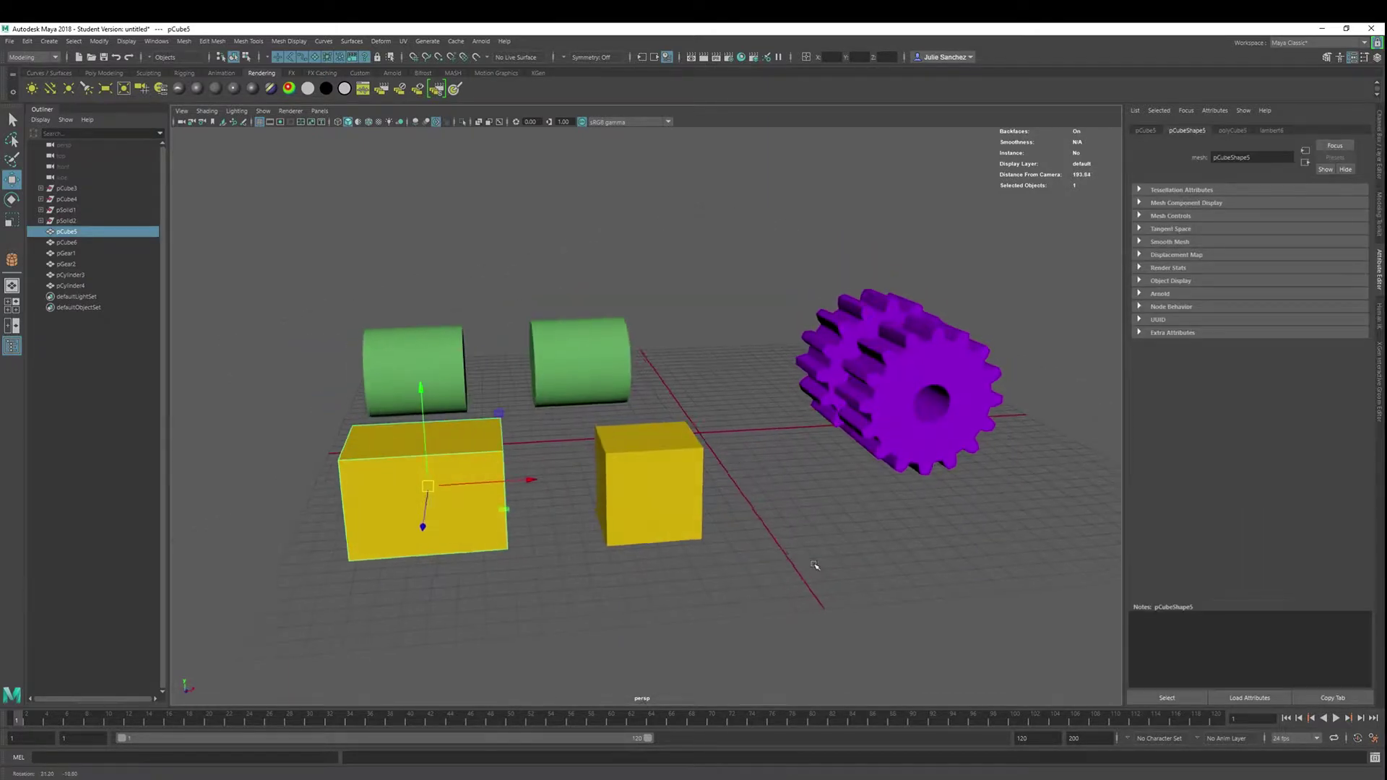
pyautogui.keyDown('shift'); pyautogui.click(651, 507); pyautogui.keyUp('shift')
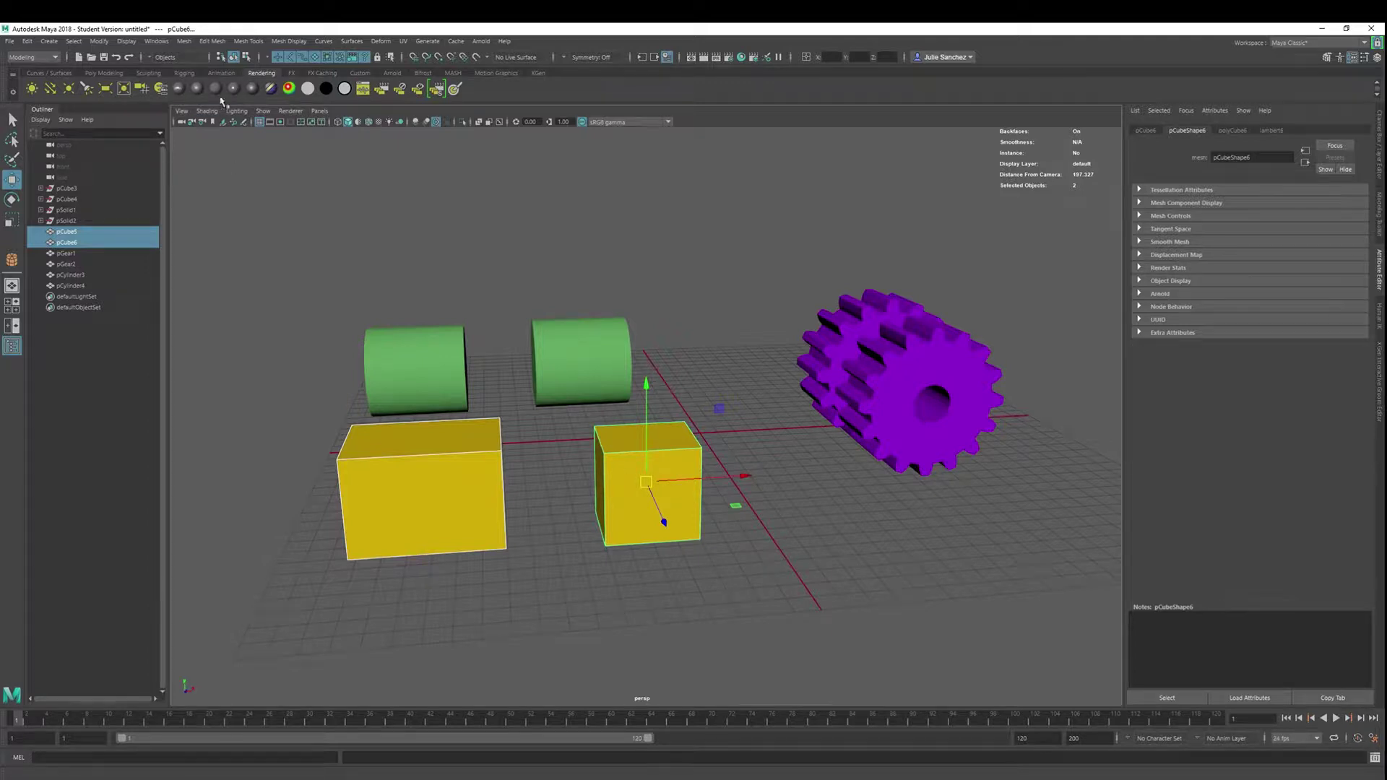
pyautogui.click(92, 75)
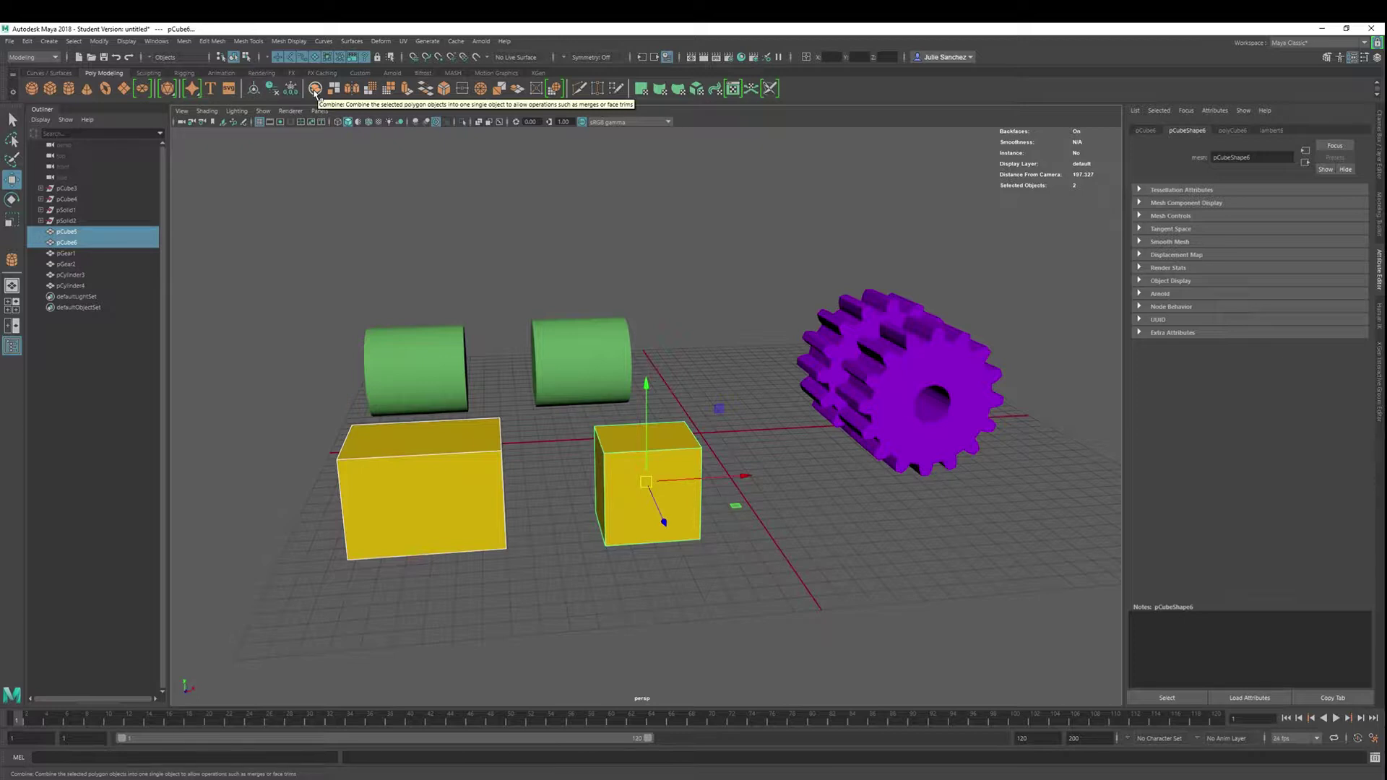
# Step: Combine the two selected yellow cubes into a single mesh, pCube7
pyautogui.click(315, 90)
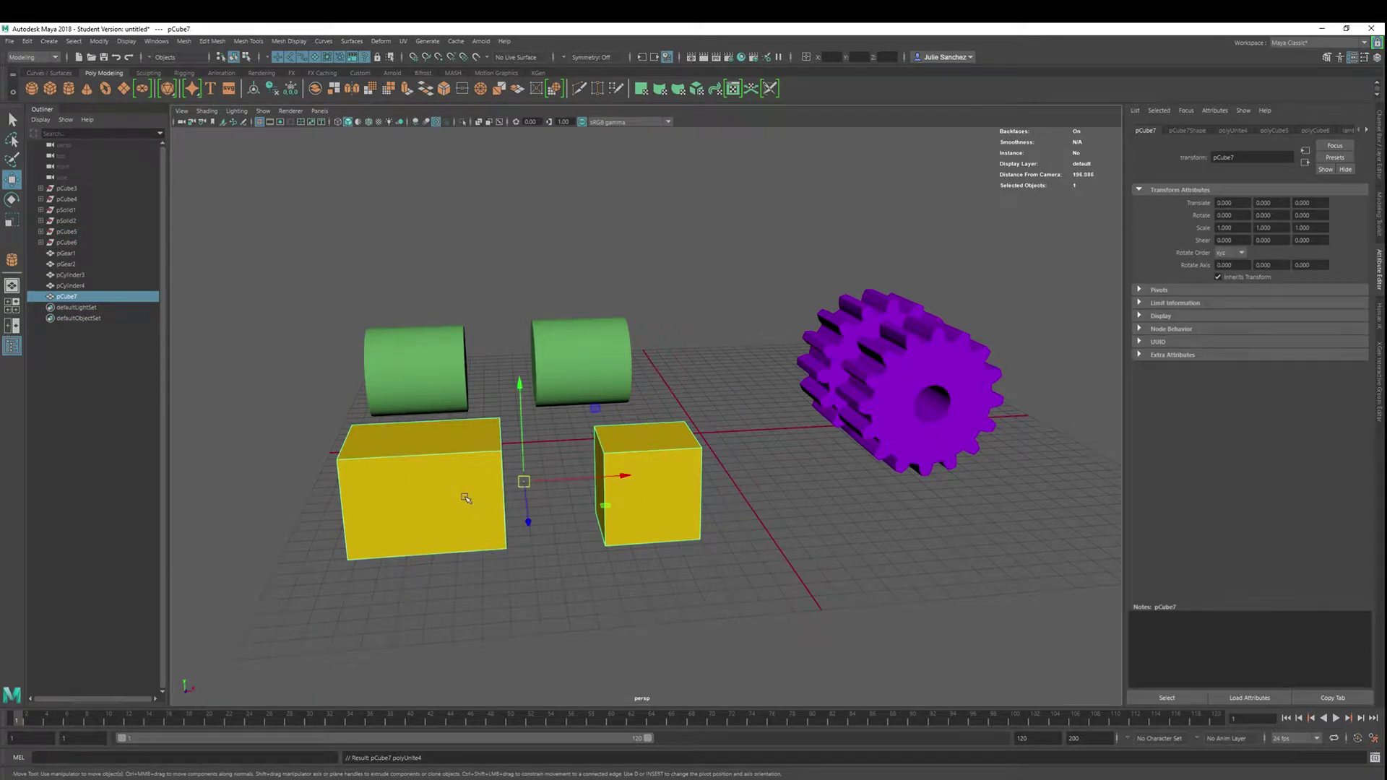
pyautogui.click(184, 42)
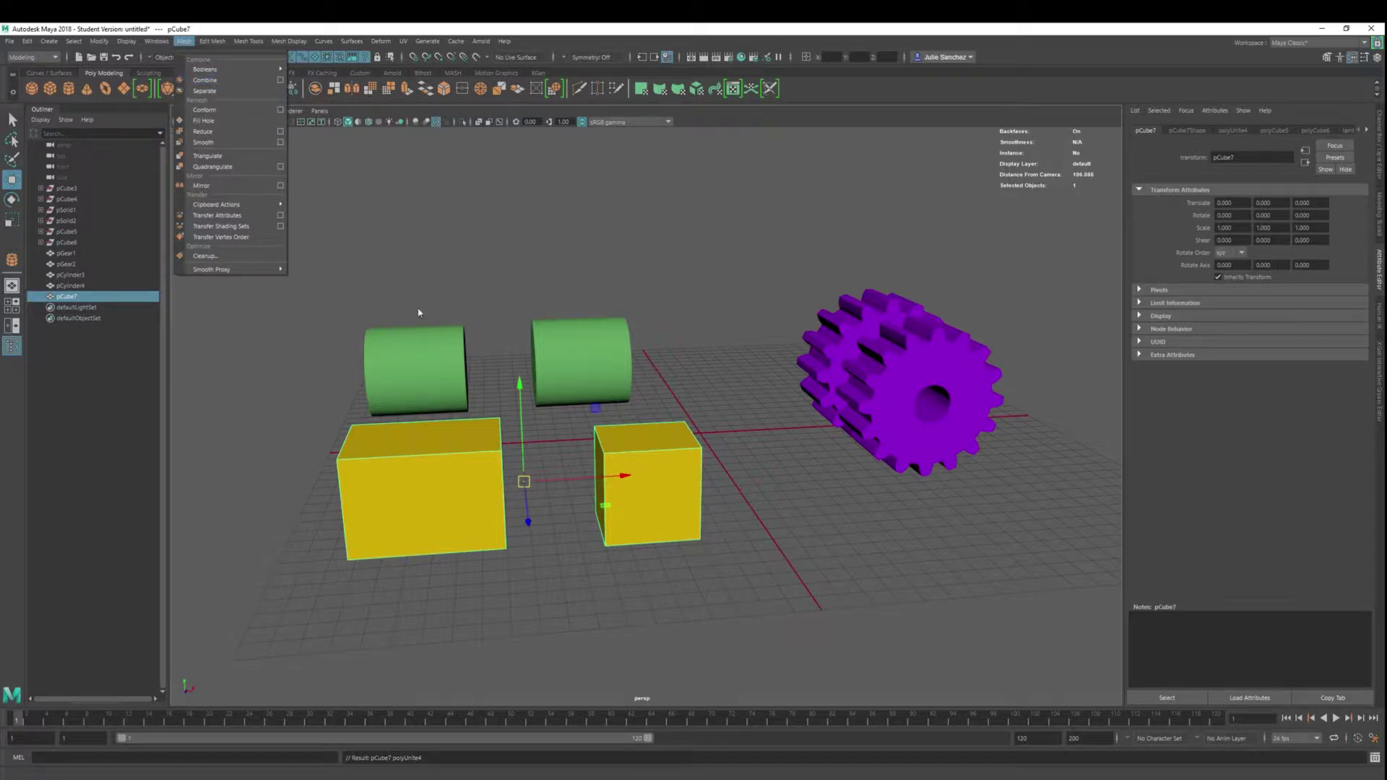
pyautogui.click(418, 253)
# Step: Reselect pCube7 and switch it to vertex component mode
pyautogui.click(442, 505)
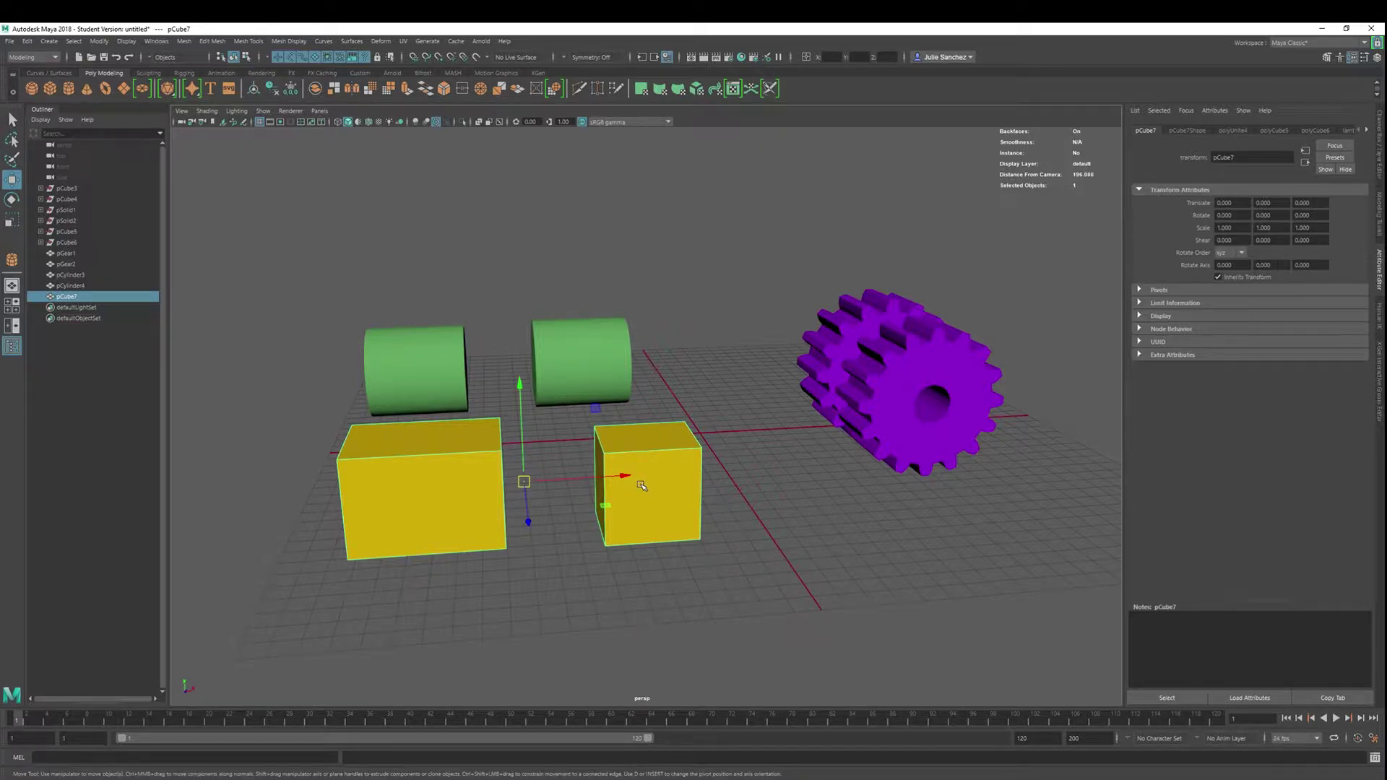
pyautogui.rightClick(768, 477)
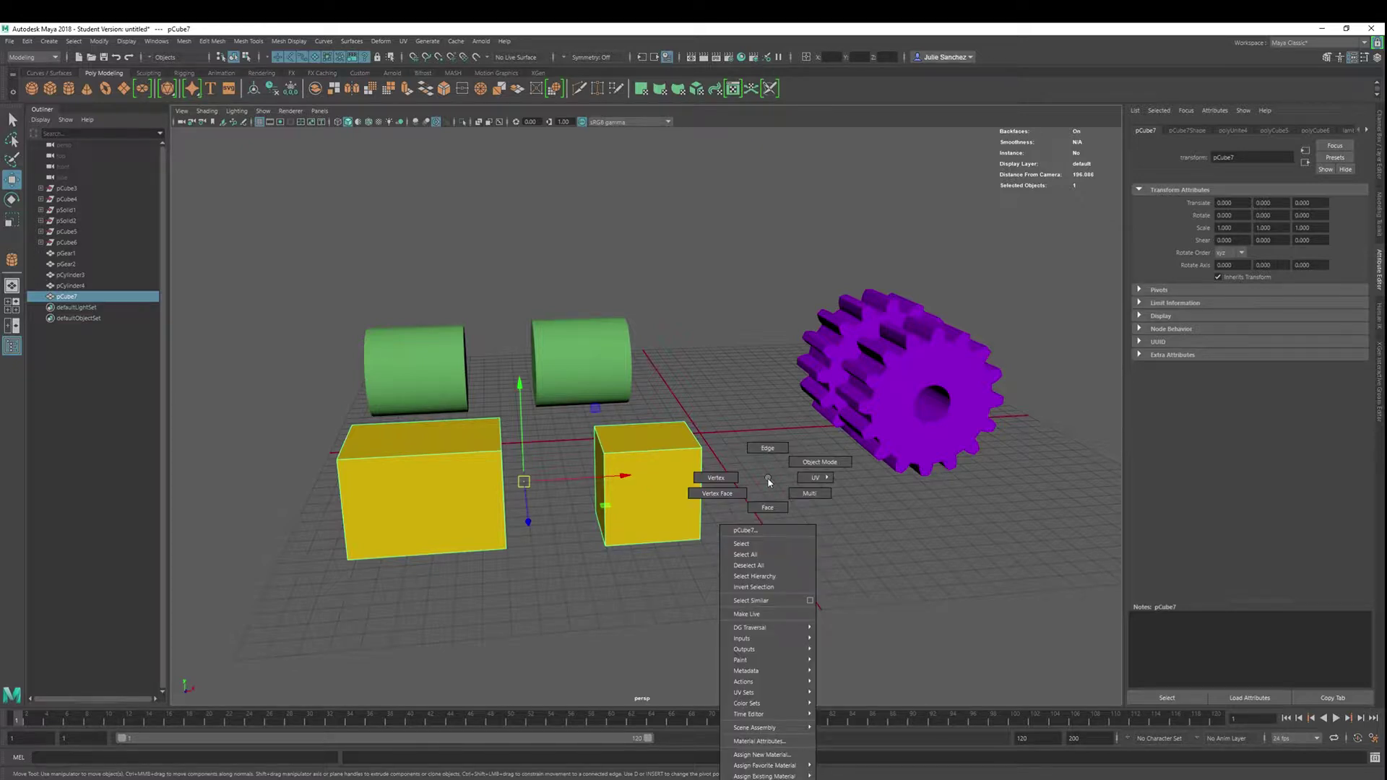
pyautogui.click(717, 477)
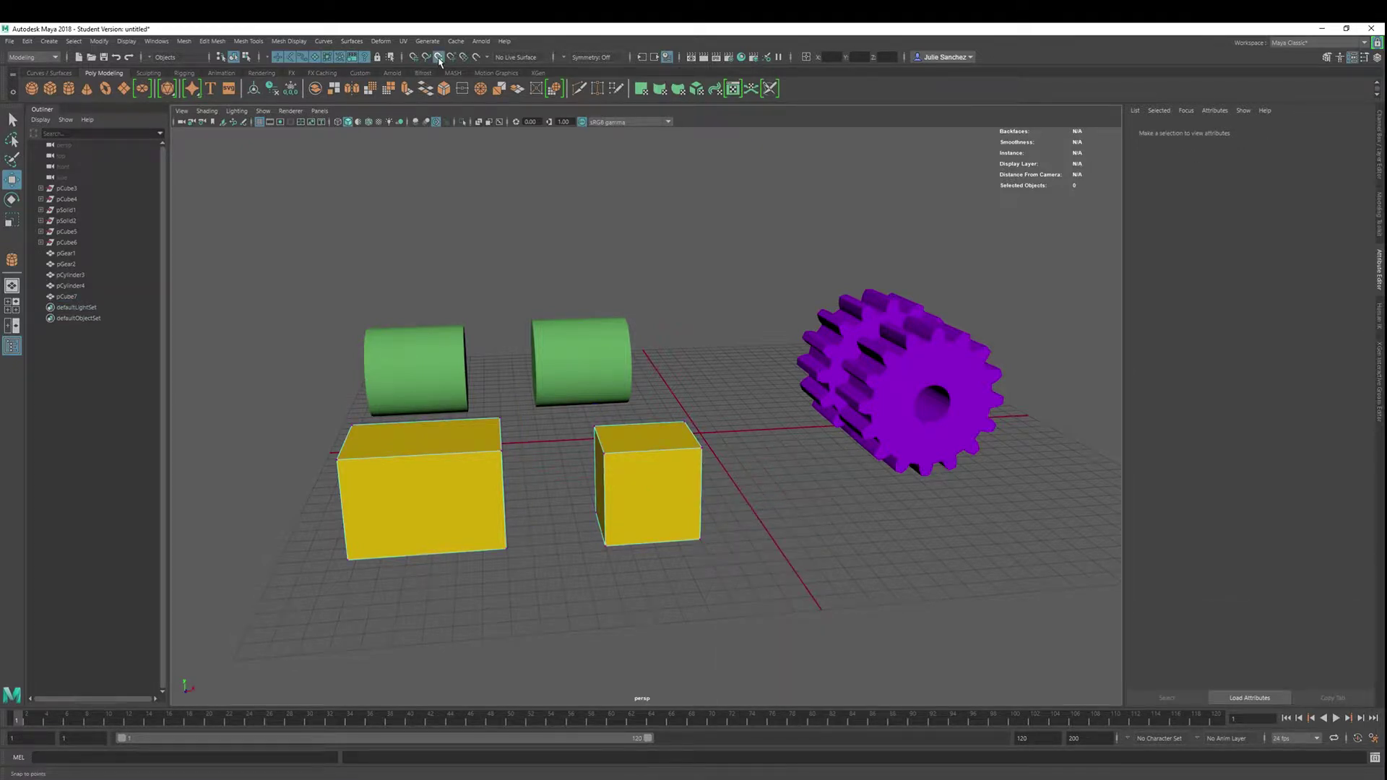
# Step: Snap the small cube's two top corner vertices onto the large cube's top corners, forming a wedge
pyautogui.click(605, 455)
pyautogui.moveTo(605, 455); pyautogui.dragTo(502, 451)
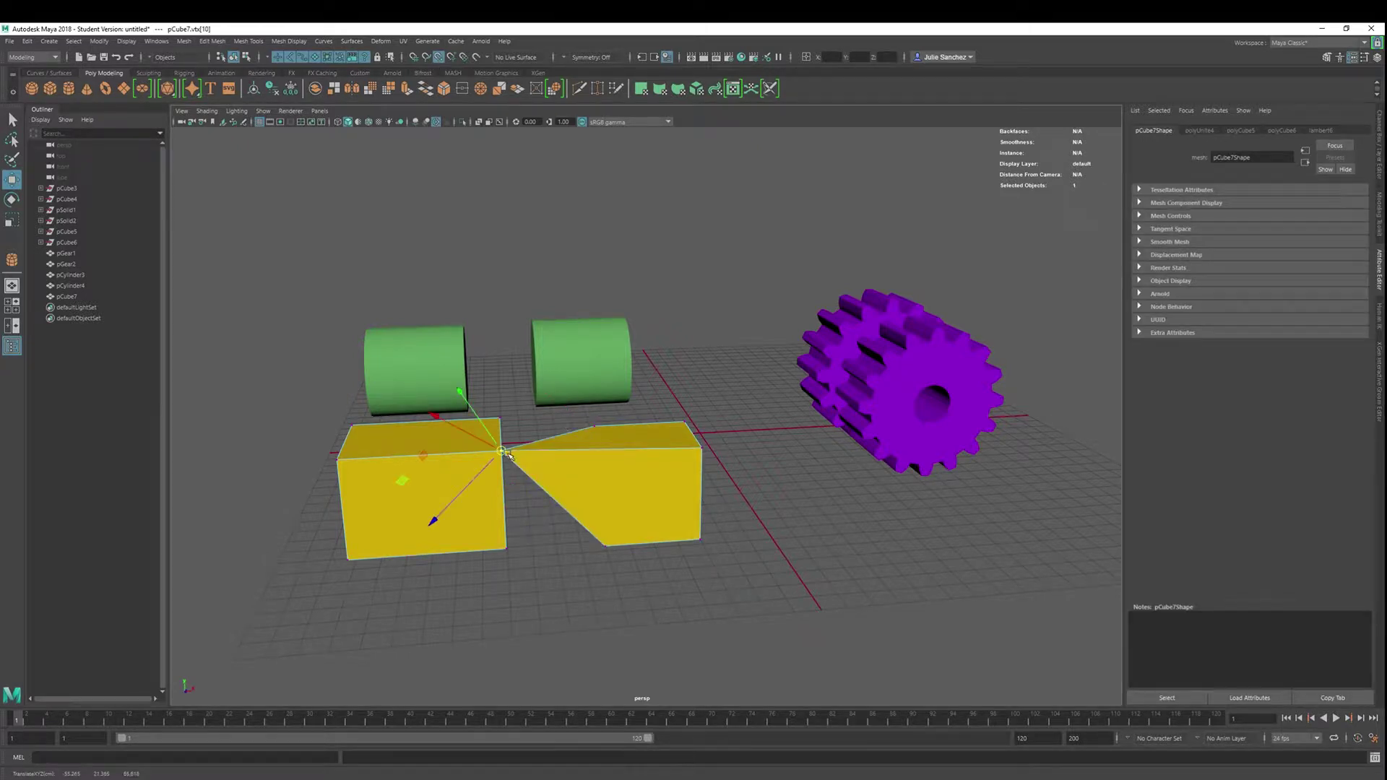
pyautogui.click(588, 423)
pyautogui.moveTo(588, 424); pyautogui.dragTo(499, 418)
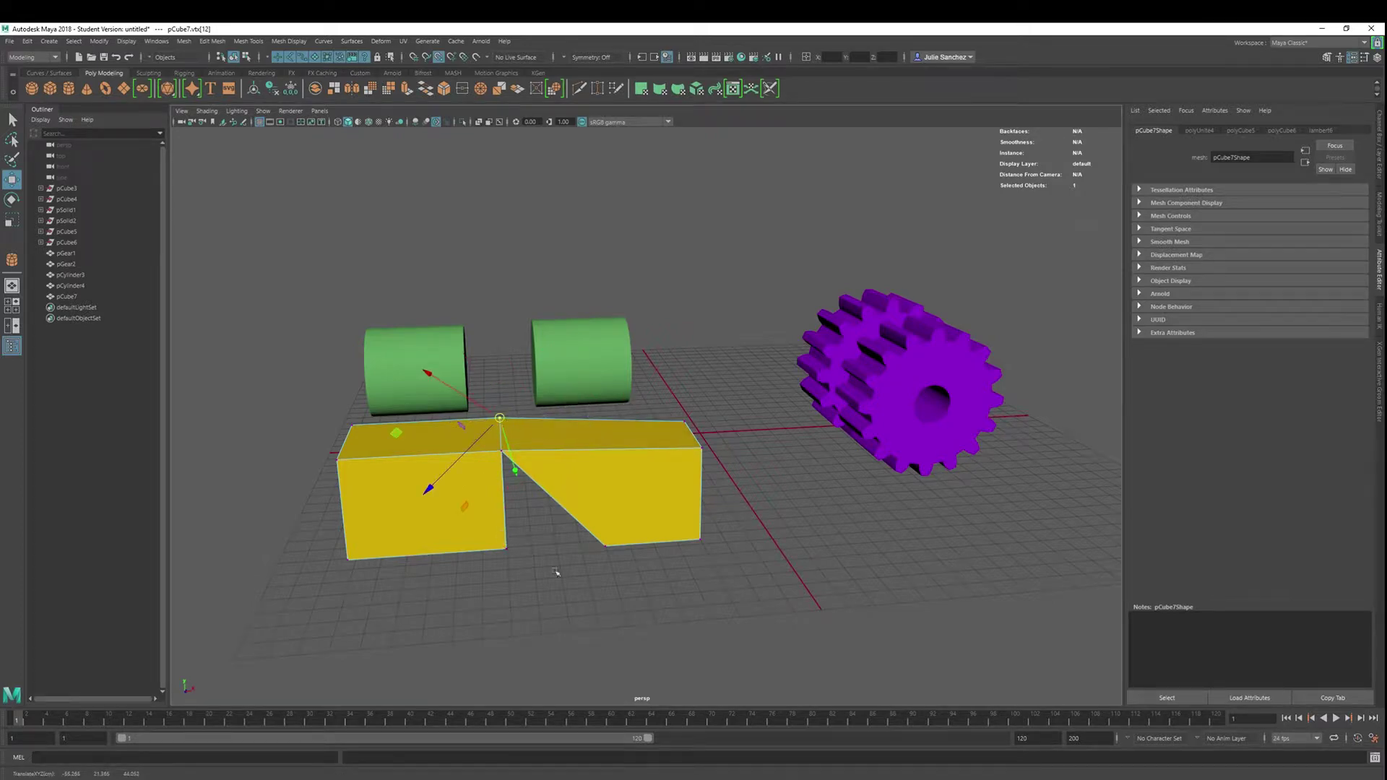
pyautogui.keyDown('alt'); pyautogui.moveTo(547, 533); pyautogui.dragTo(580, 560); pyautogui.keyUp('alt')
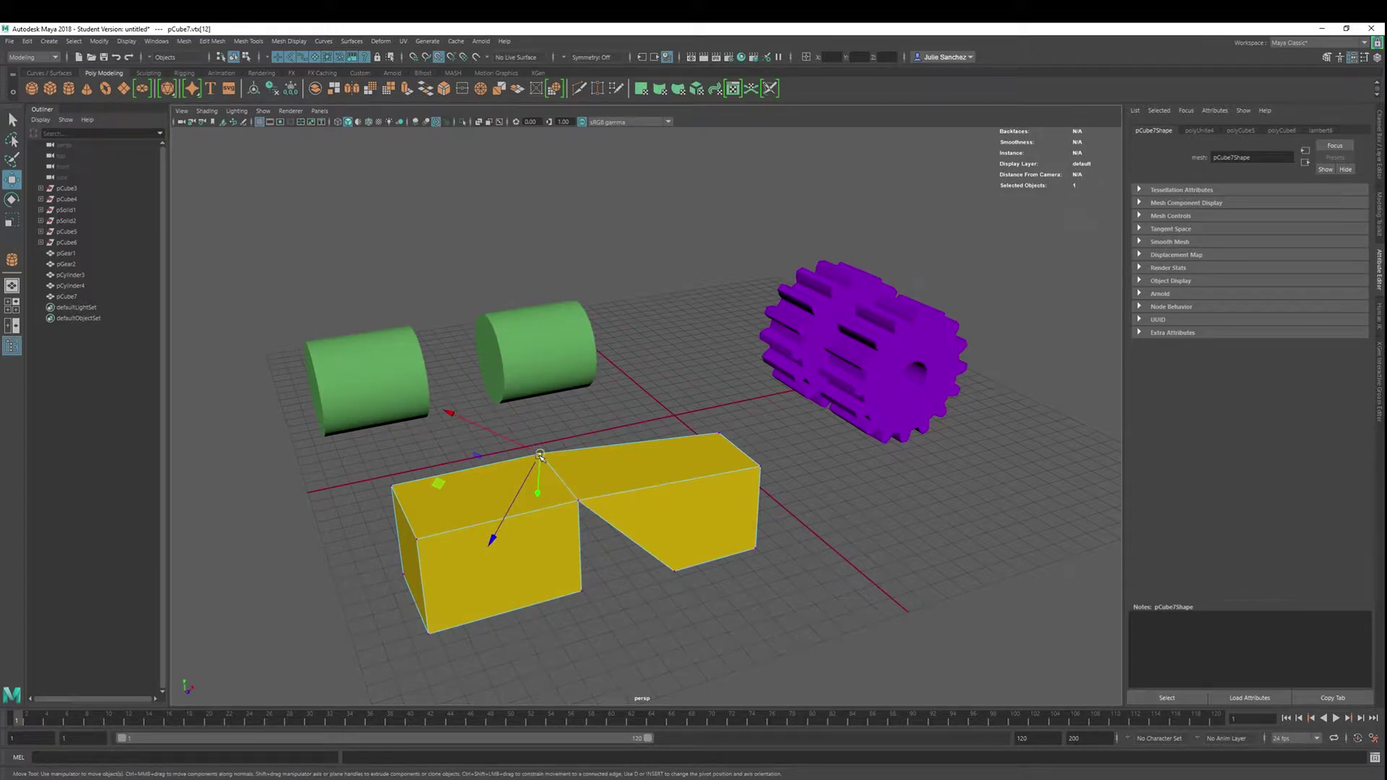
pyautogui.click(212, 41)
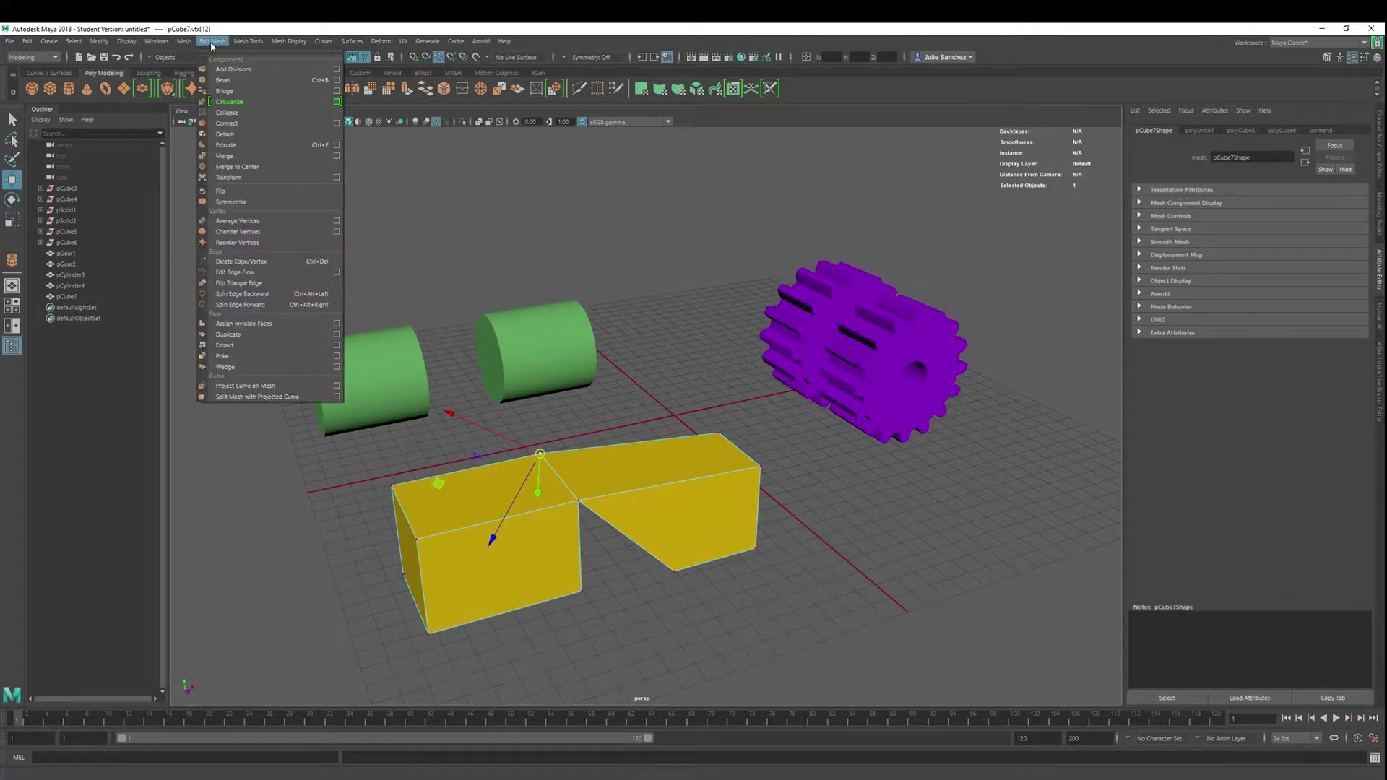
# Step: Merge both pairs of overlapping pCube7 corner vertices with a 0.01 threshold
pyautogui.click(240, 156)
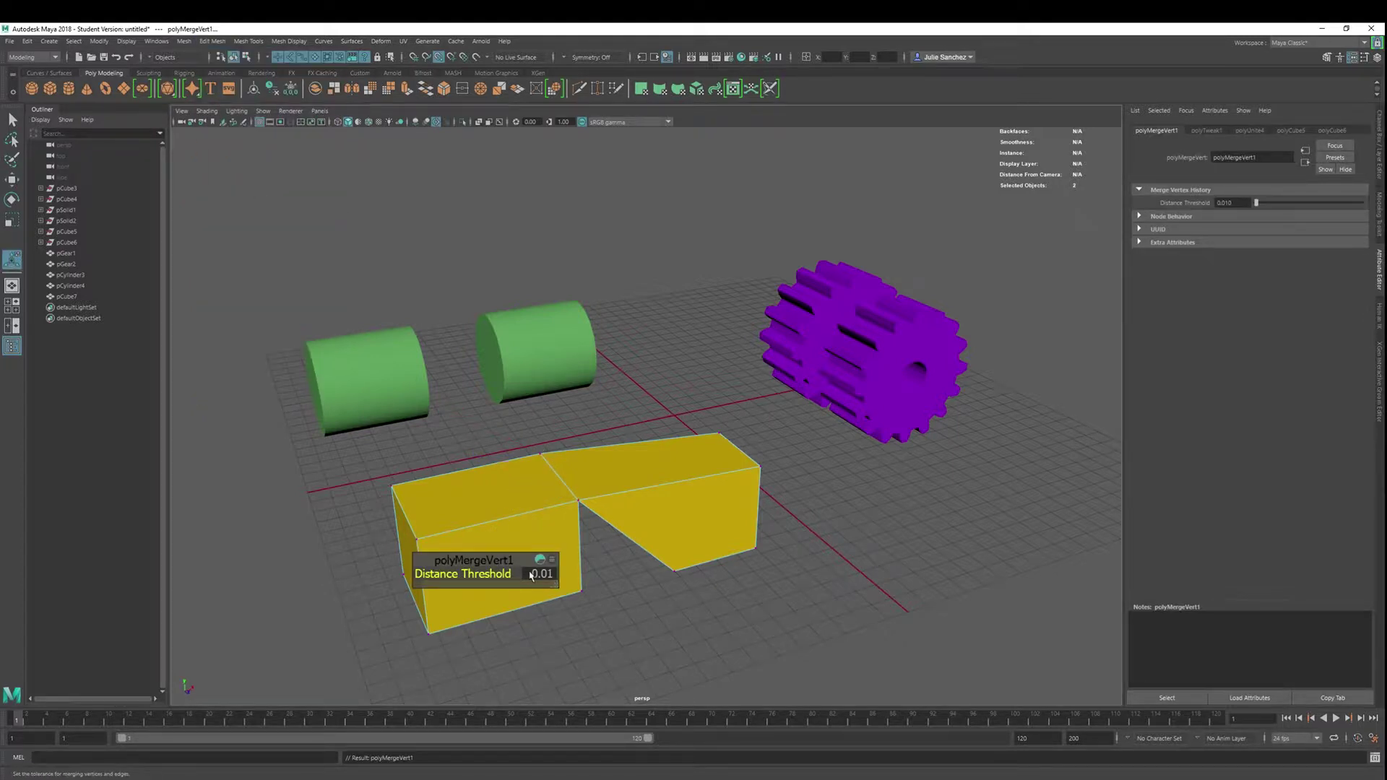
pyautogui.click(579, 501)
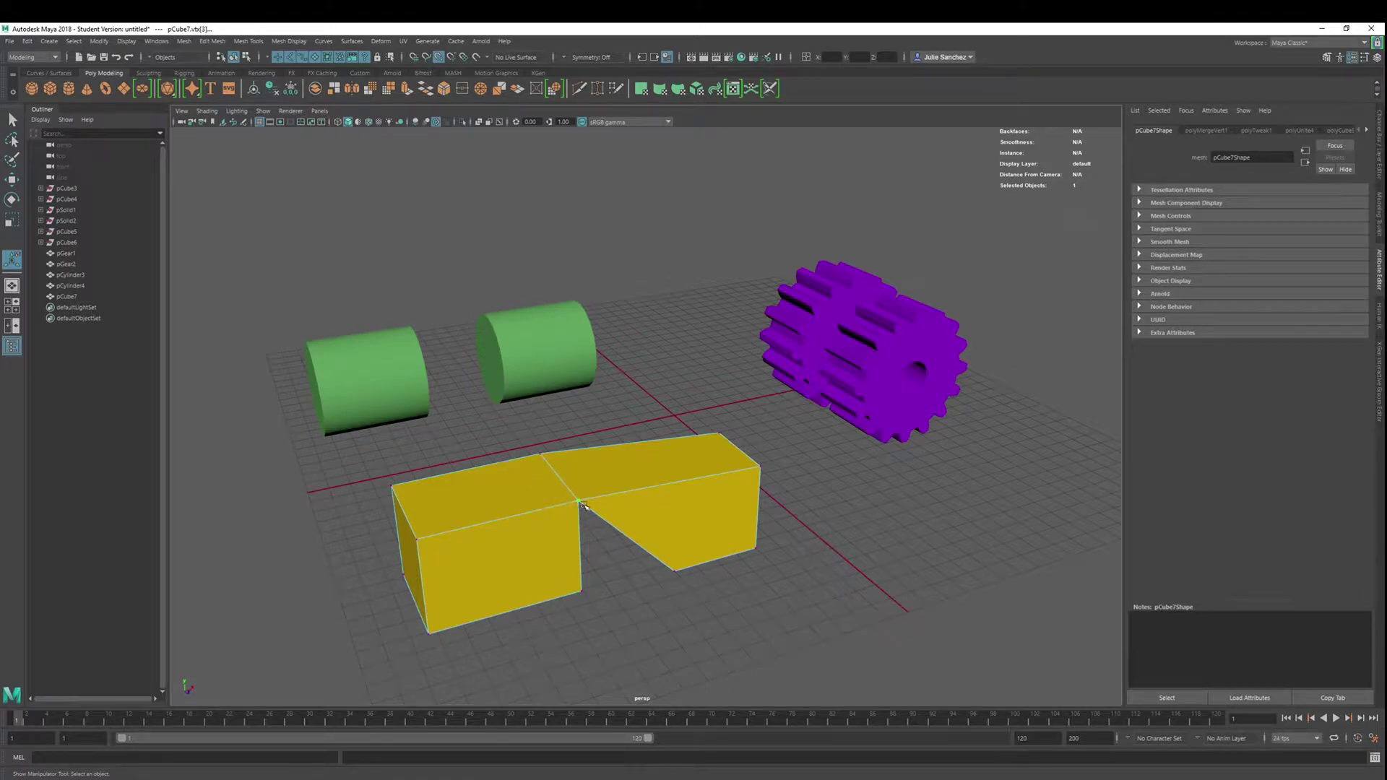
pyautogui.click(208, 42)
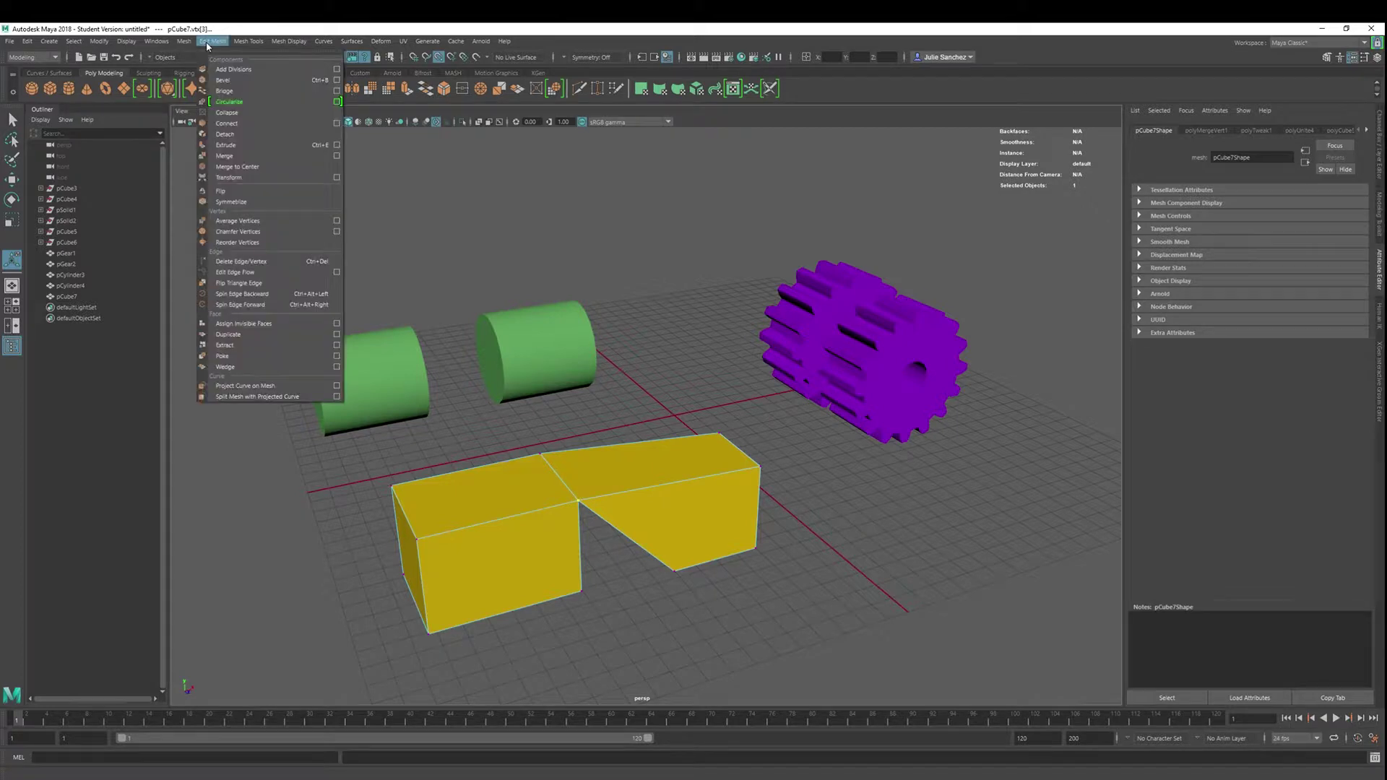
pyautogui.click(241, 156)
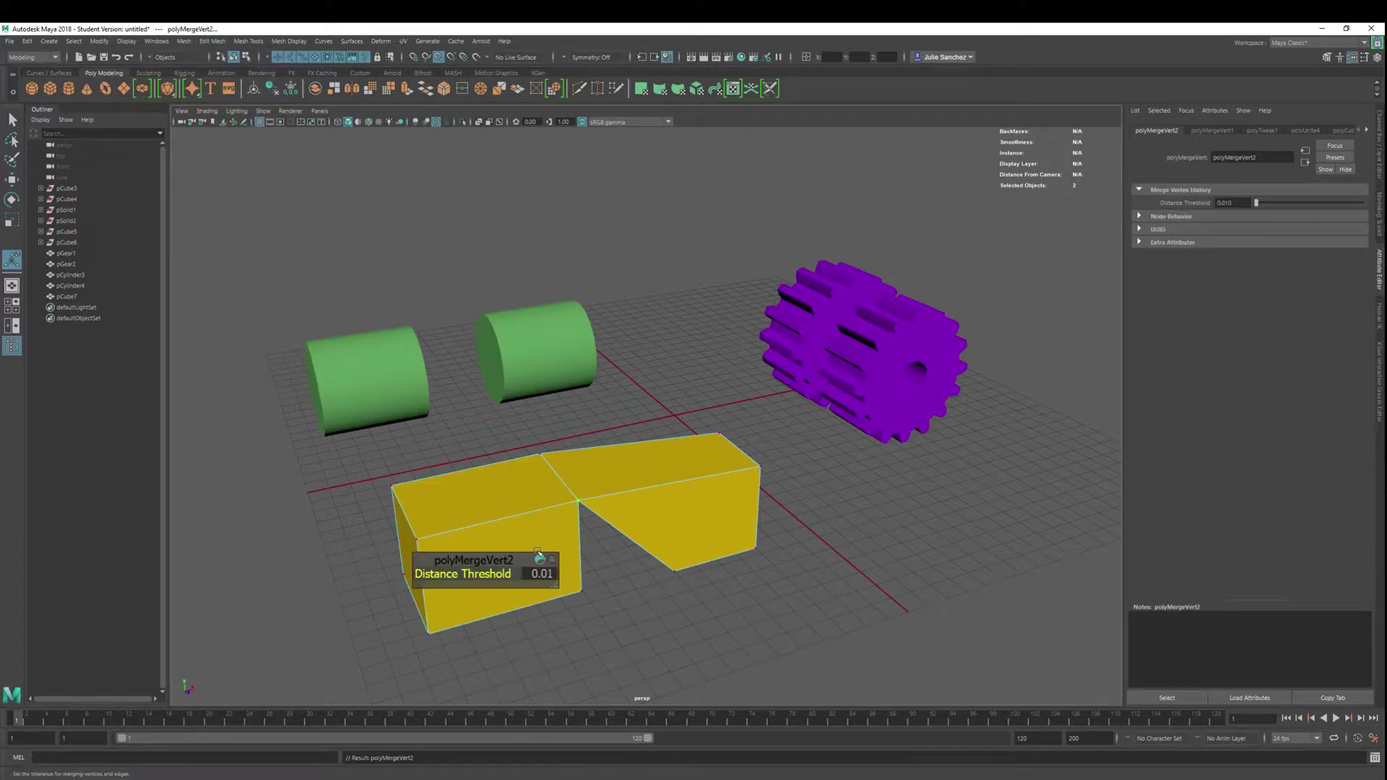
pyautogui.keyDown('alt'); pyautogui.moveTo(547, 408); pyautogui.dragTo(544, 520); pyautogui.keyUp('alt')
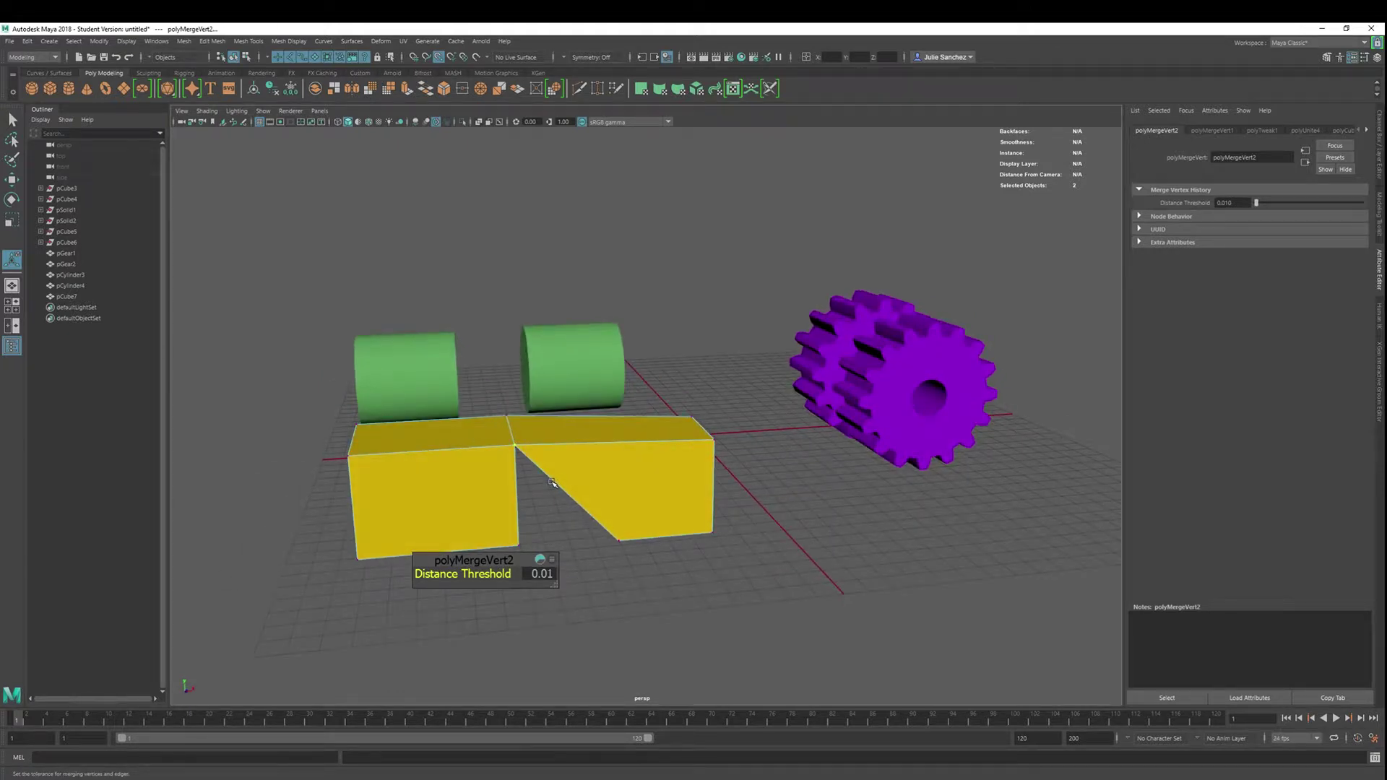
pyautogui.keyDown('alt'); pyautogui.moveTo(855, 464); pyautogui.dragTo(697, 513); pyautogui.keyUp('alt')
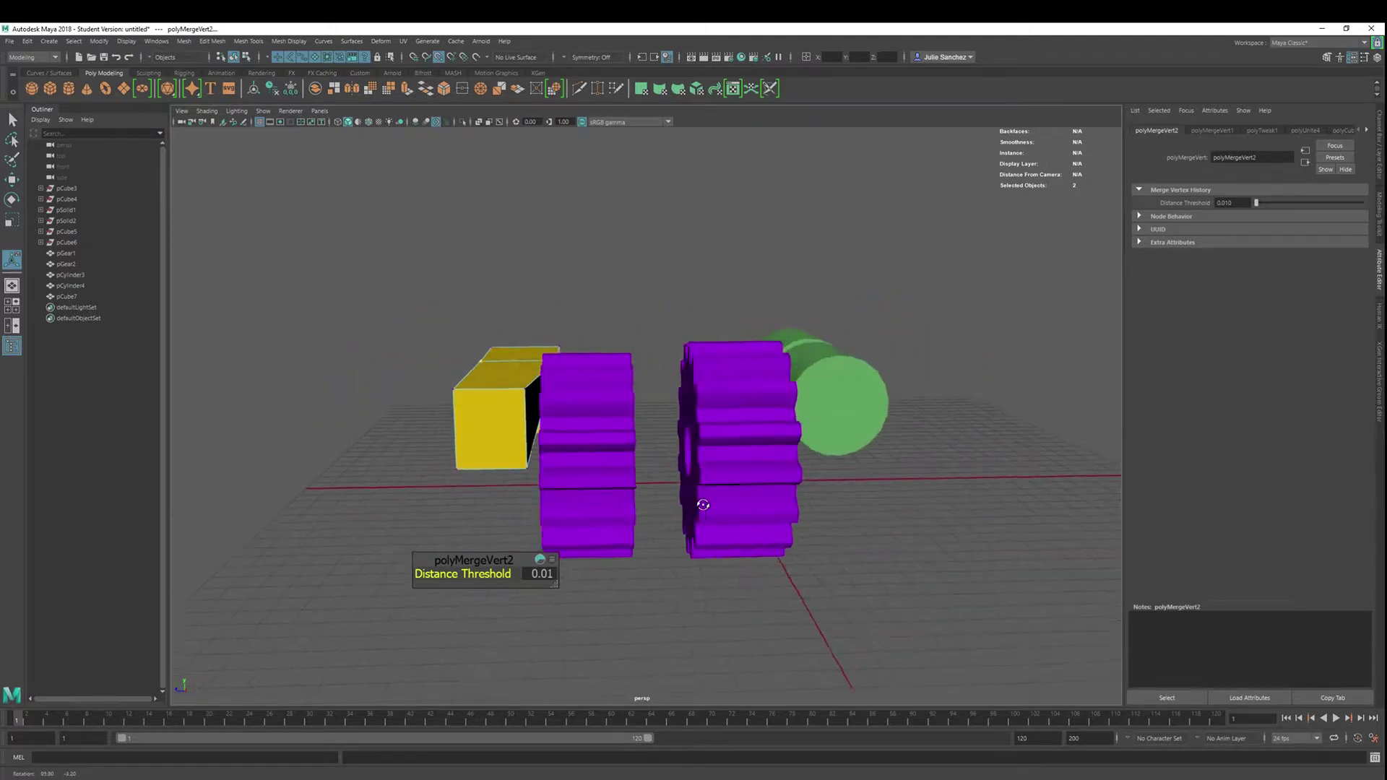
# Step: Select the left and right purple gears and combine them into pGear3
pyautogui.click(584, 461)
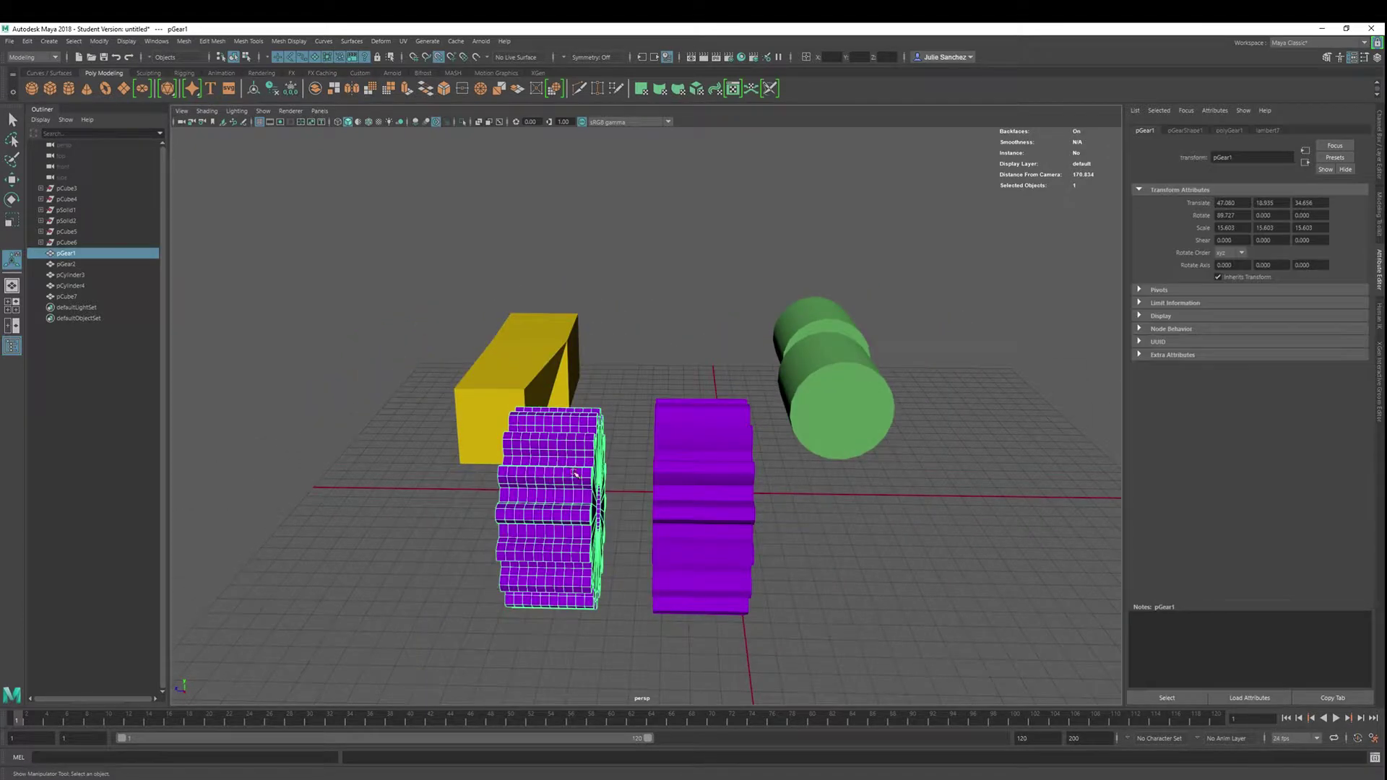
pyautogui.keyDown('shift'); pyautogui.click(692, 495); pyautogui.keyUp('shift')
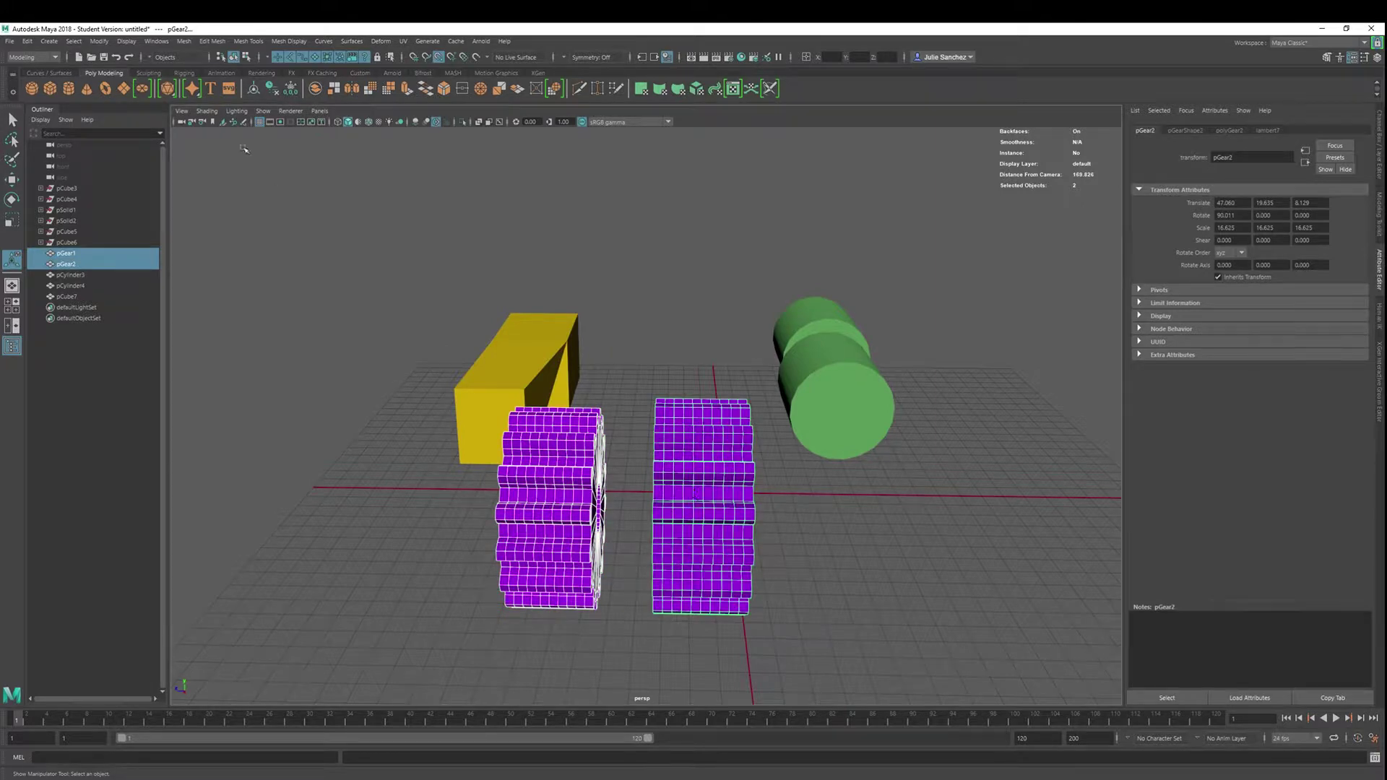
pyautogui.click(315, 89)
pyautogui.click(846, 589)
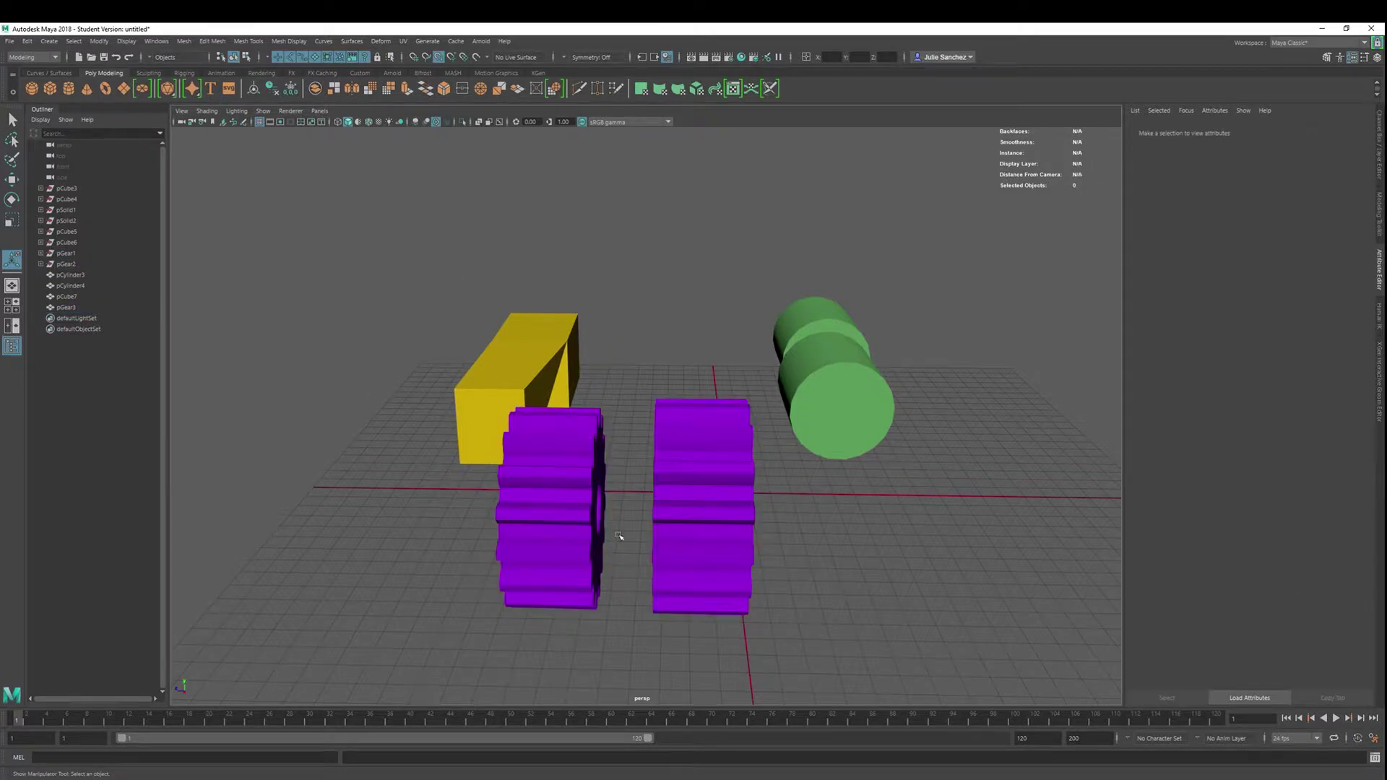
pyautogui.click(706, 547)
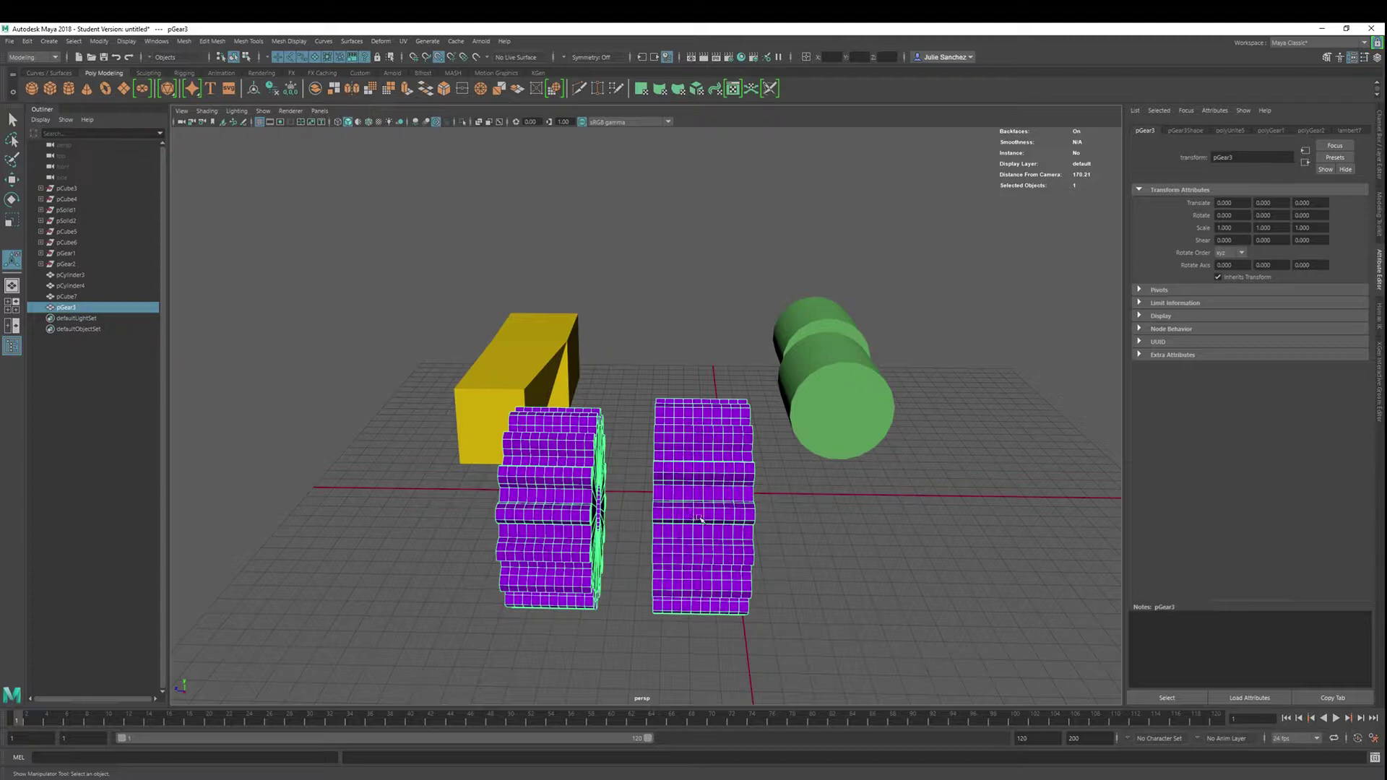
pyautogui.moveTo(849, 482); pyautogui.dragTo(816, 482, button='right')
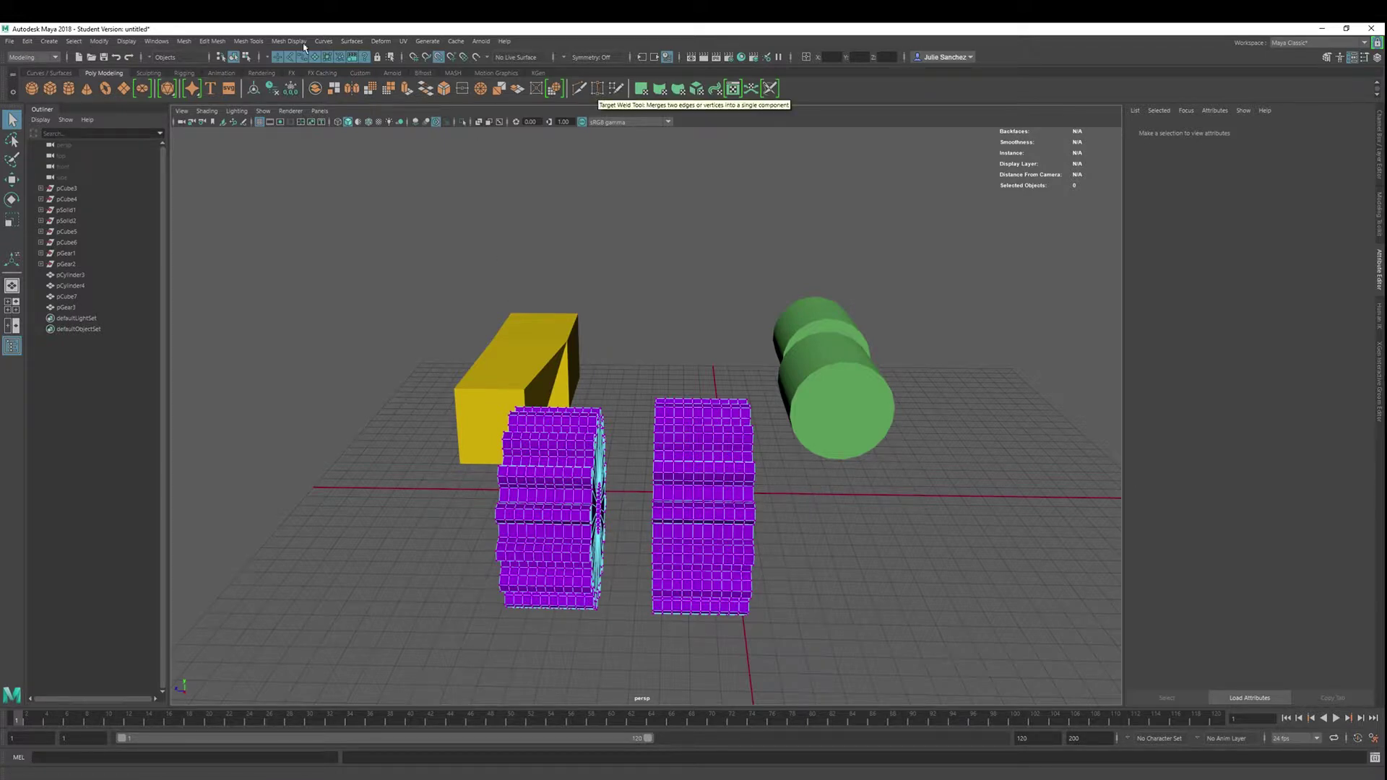
# Step: Target-weld a first right-gear vertex onto a left-gear vertex
pyautogui.click(244, 42)
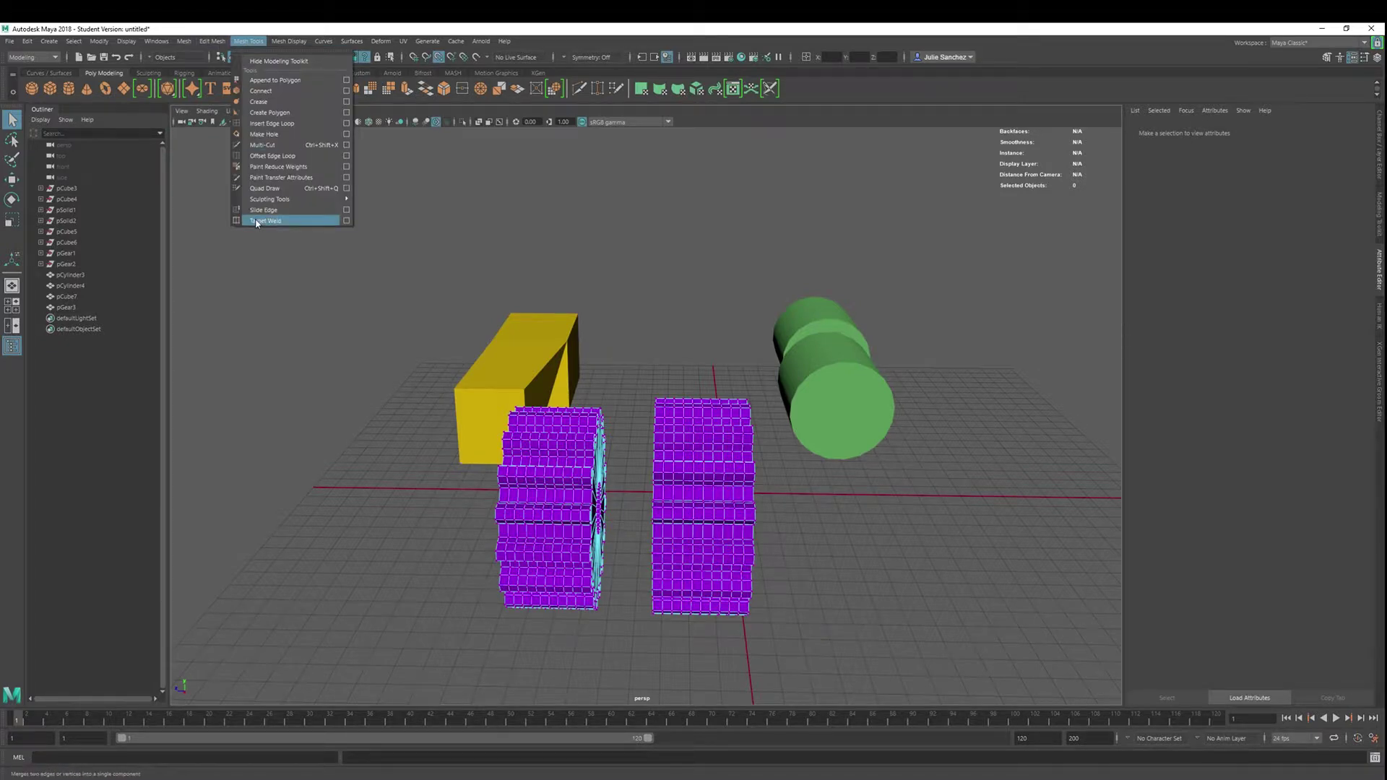
pyautogui.click(697, 340)
pyautogui.moveTo(696, 340)
pyautogui.keyDown('alt'); pyautogui.mouseDown()
pyautogui.moveTo(648, 349)
pyautogui.moveTo(722, 397)
pyautogui.mouseUp(); pyautogui.keyUp('alt')
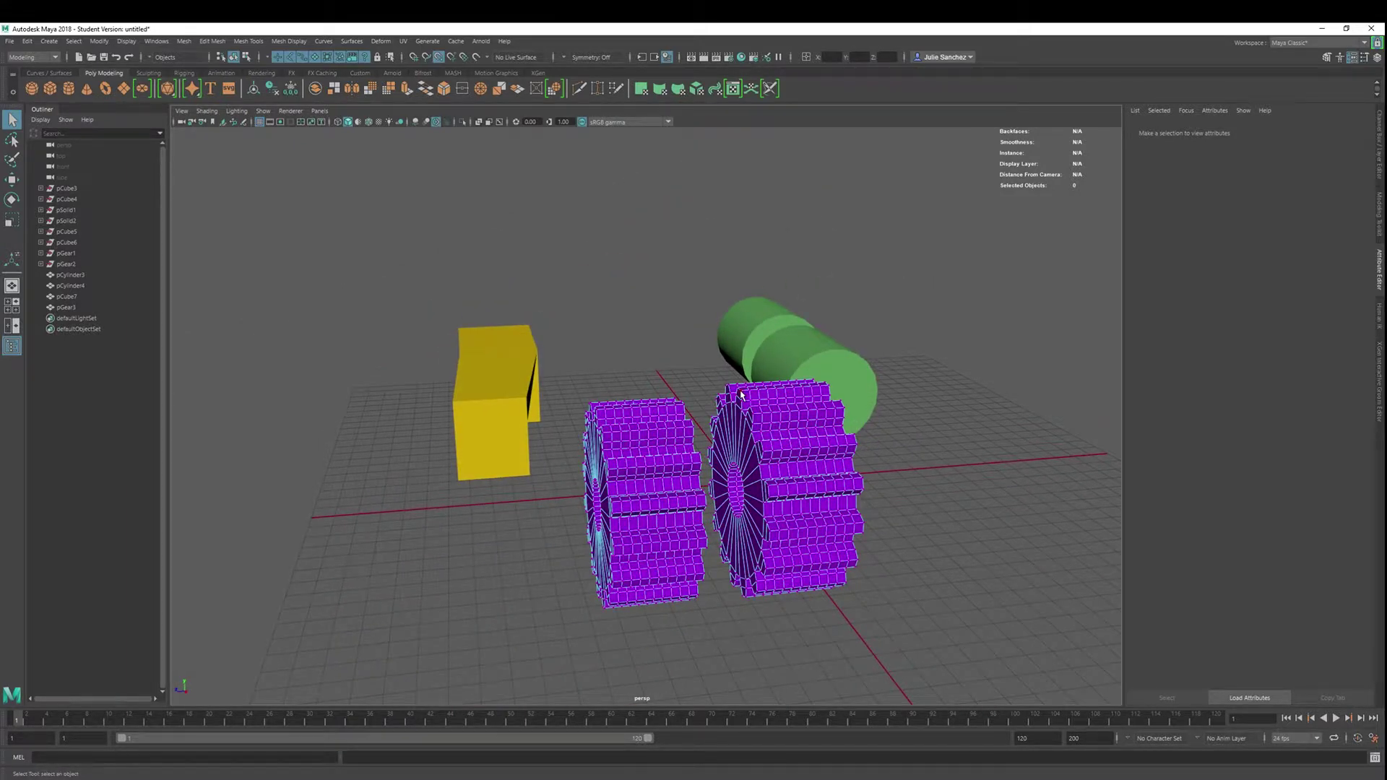
pyautogui.click(741, 394)
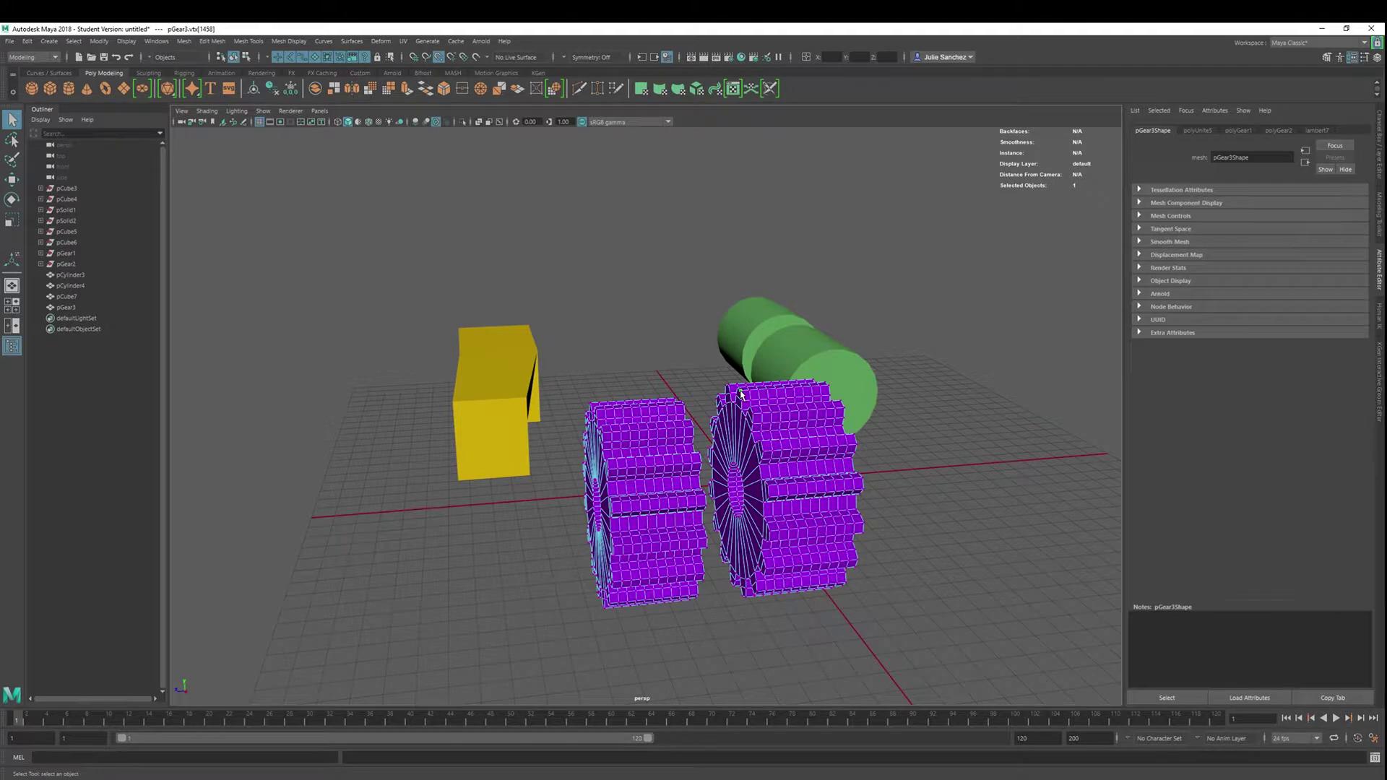
pyautogui.click(597, 92)
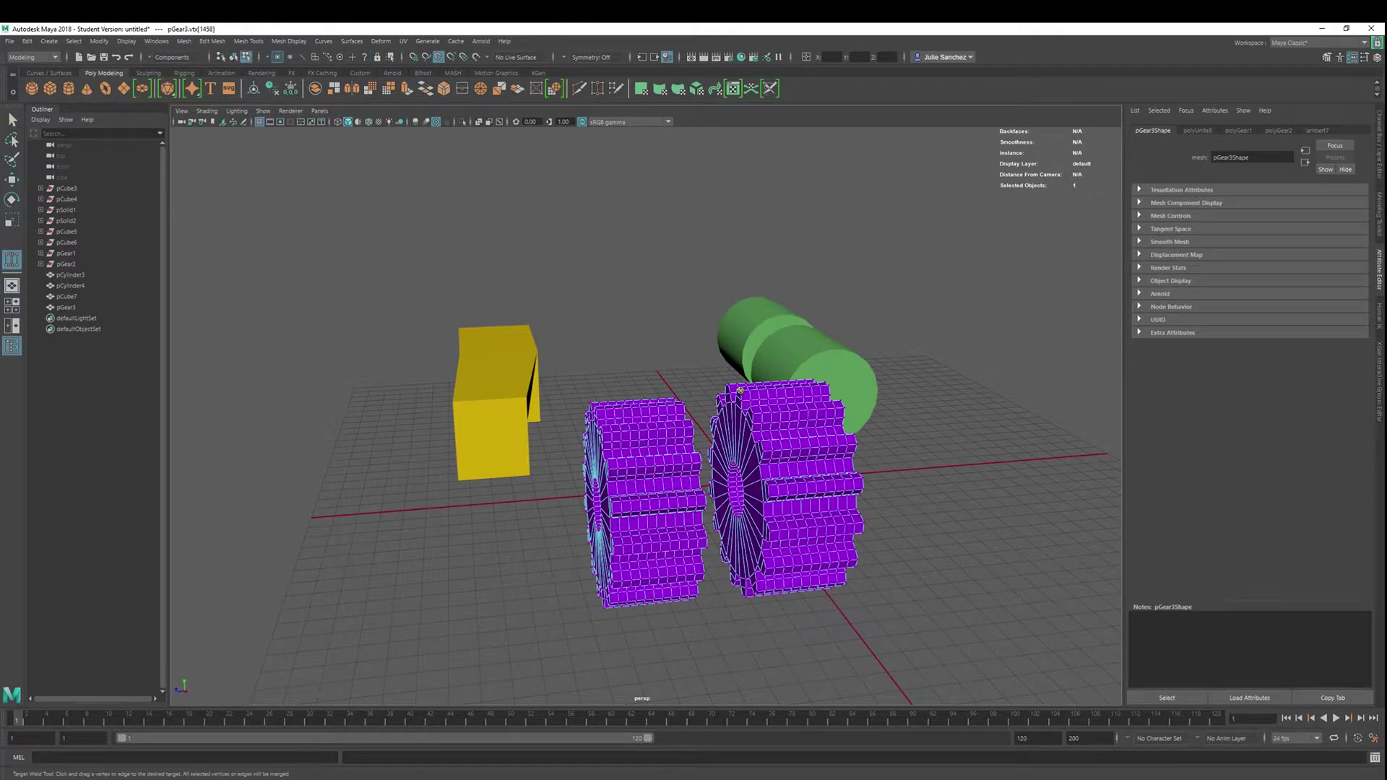
pyautogui.moveTo(740, 391); pyautogui.dragTo(689, 397)
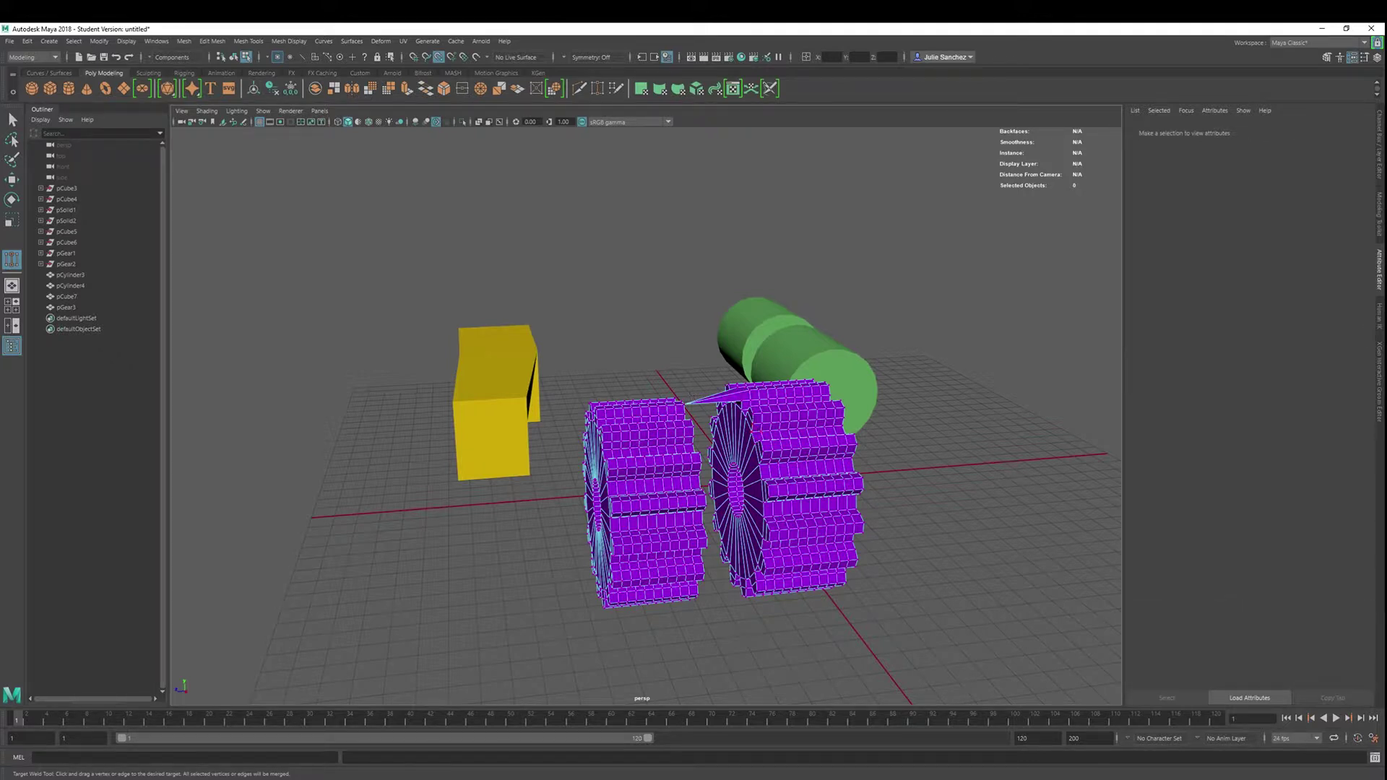
# Step: Weld two more right-gear vertices onto the left gear and inspect the stretched spikes
pyautogui.moveTo(752, 412); pyautogui.dragTo(691, 419)
pyautogui.keyDown('alt'); pyautogui.moveTo(687, 636); pyautogui.dragTo(695, 638); pyautogui.keyUp('alt')
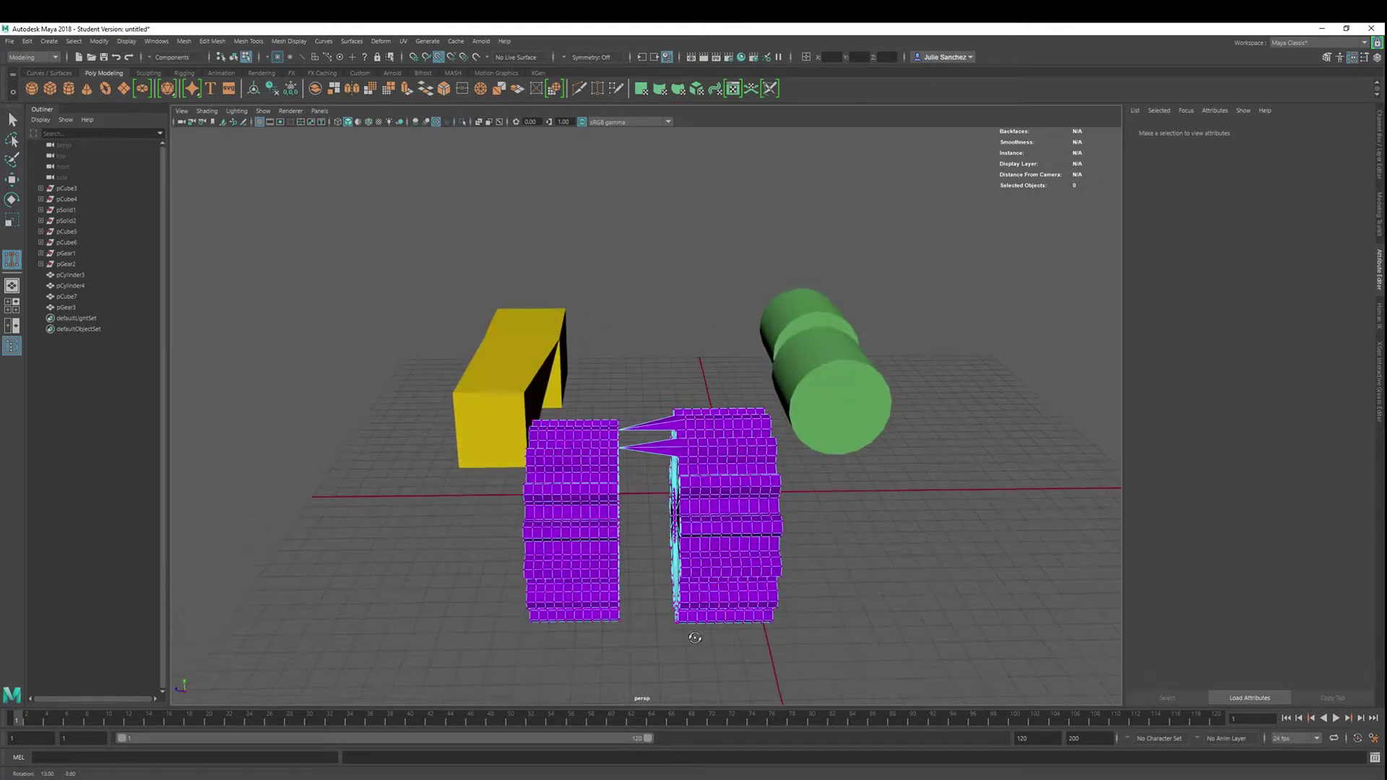
pyautogui.moveTo(835, 479)
pyautogui.mouseDown(button='right')
pyautogui.moveTo(878, 474)
pyautogui.moveTo(843, 451)
pyautogui.mouseUp(button='right')
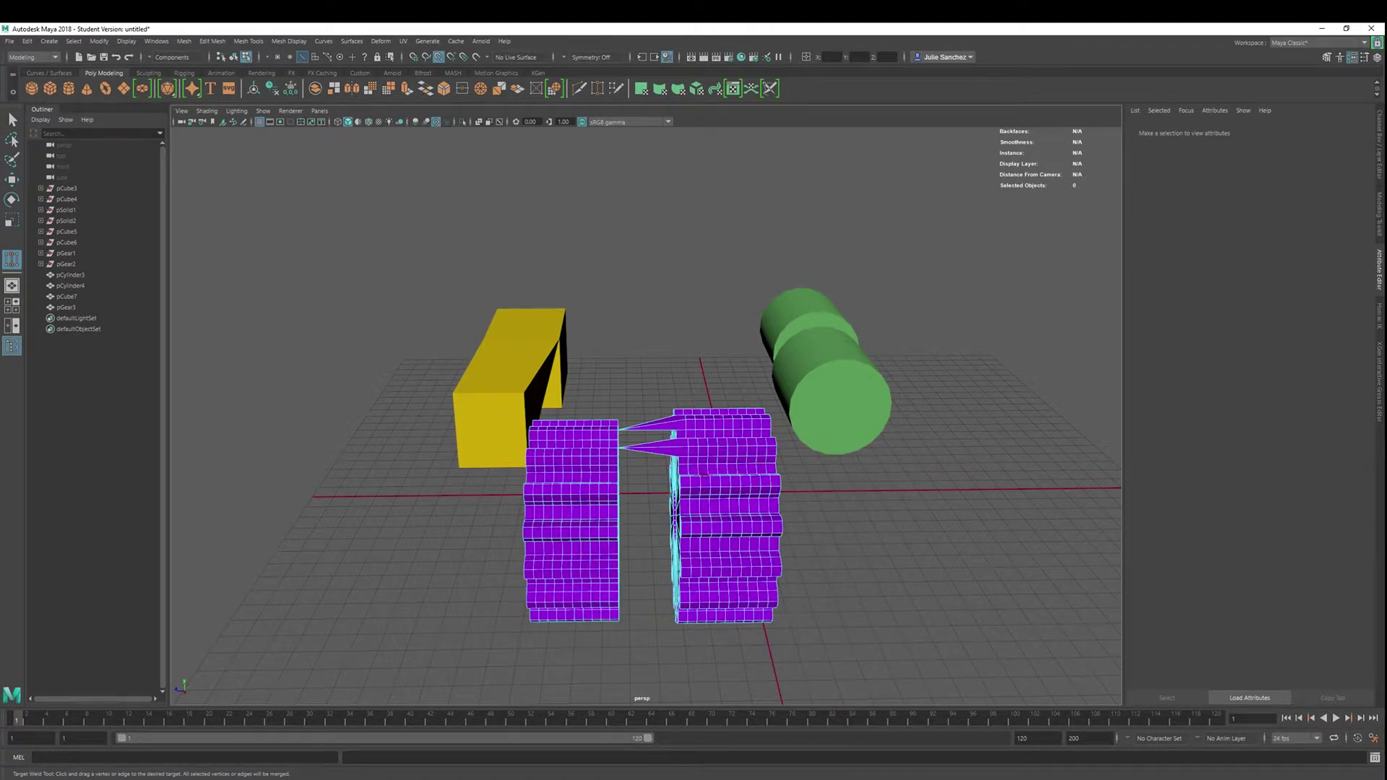
pyautogui.moveTo(679, 482)
pyautogui.mouseDown()
pyautogui.moveTo(618, 489)
pyautogui.moveTo(609, 460)
pyautogui.mouseUp()
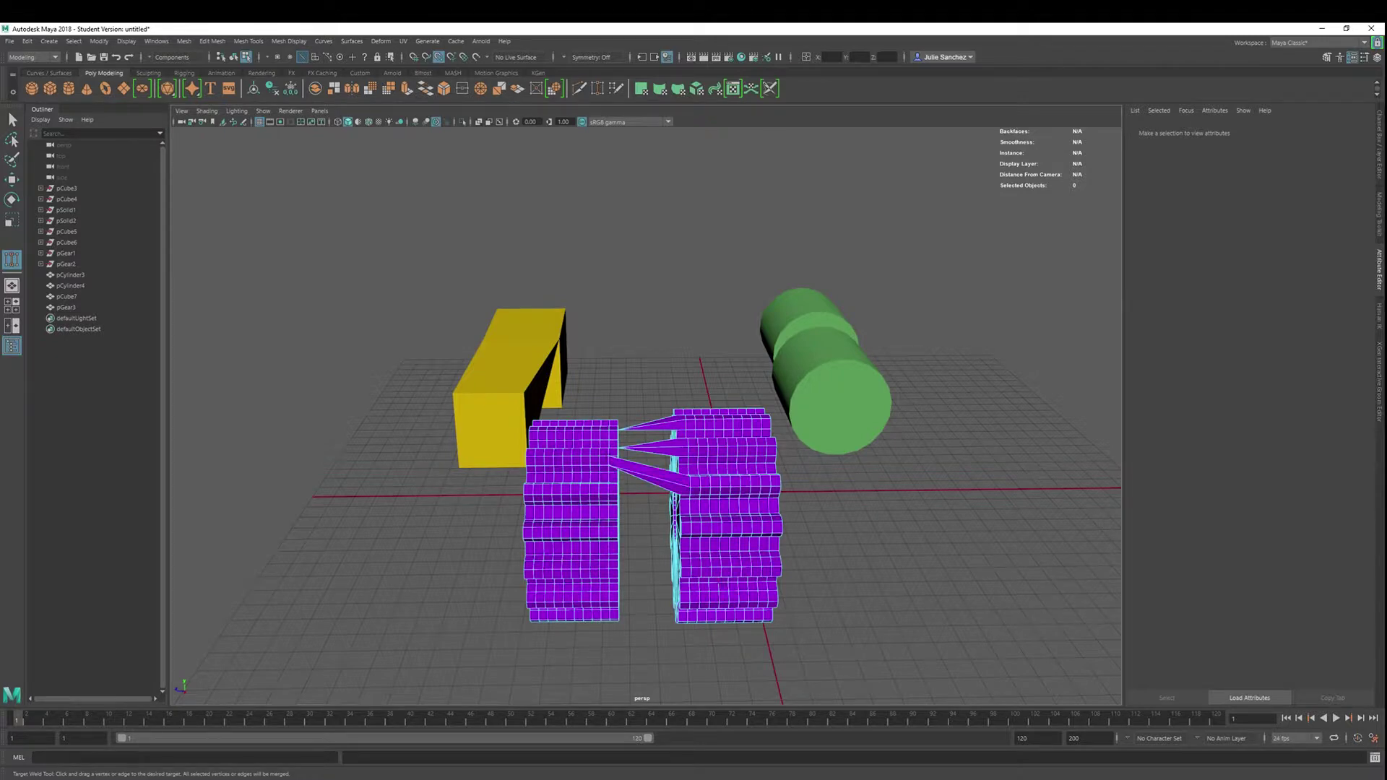
pyautogui.moveTo(828, 541)
pyautogui.keyDown('alt'); pyautogui.mouseDown()
pyautogui.moveTo(774, 536)
pyautogui.moveTo(805, 528)
pyautogui.moveTo(793, 545)
pyautogui.moveTo(814, 548)
pyautogui.mouseUp(); pyautogui.keyUp('alt')
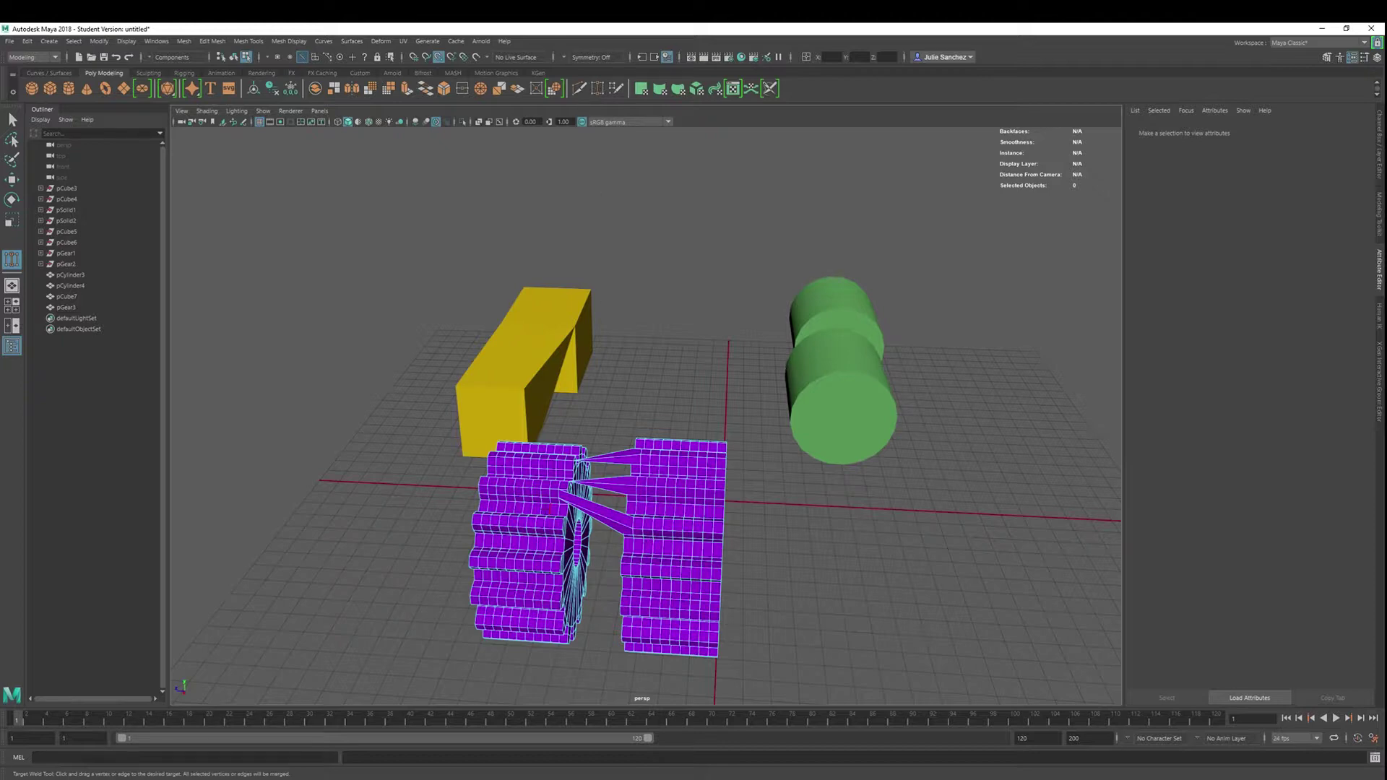
pyautogui.moveTo(790, 603)
pyautogui.keyDown('alt'); pyautogui.mouseDown()
pyautogui.moveTo(619, 606)
pyautogui.moveTo(550, 526)
pyautogui.mouseUp(); pyautogui.keyUp('alt')
pyautogui.keyDown('alt'); pyautogui.moveTo(910, 672); pyautogui.dragTo(881, 591); pyautogui.keyUp('alt')
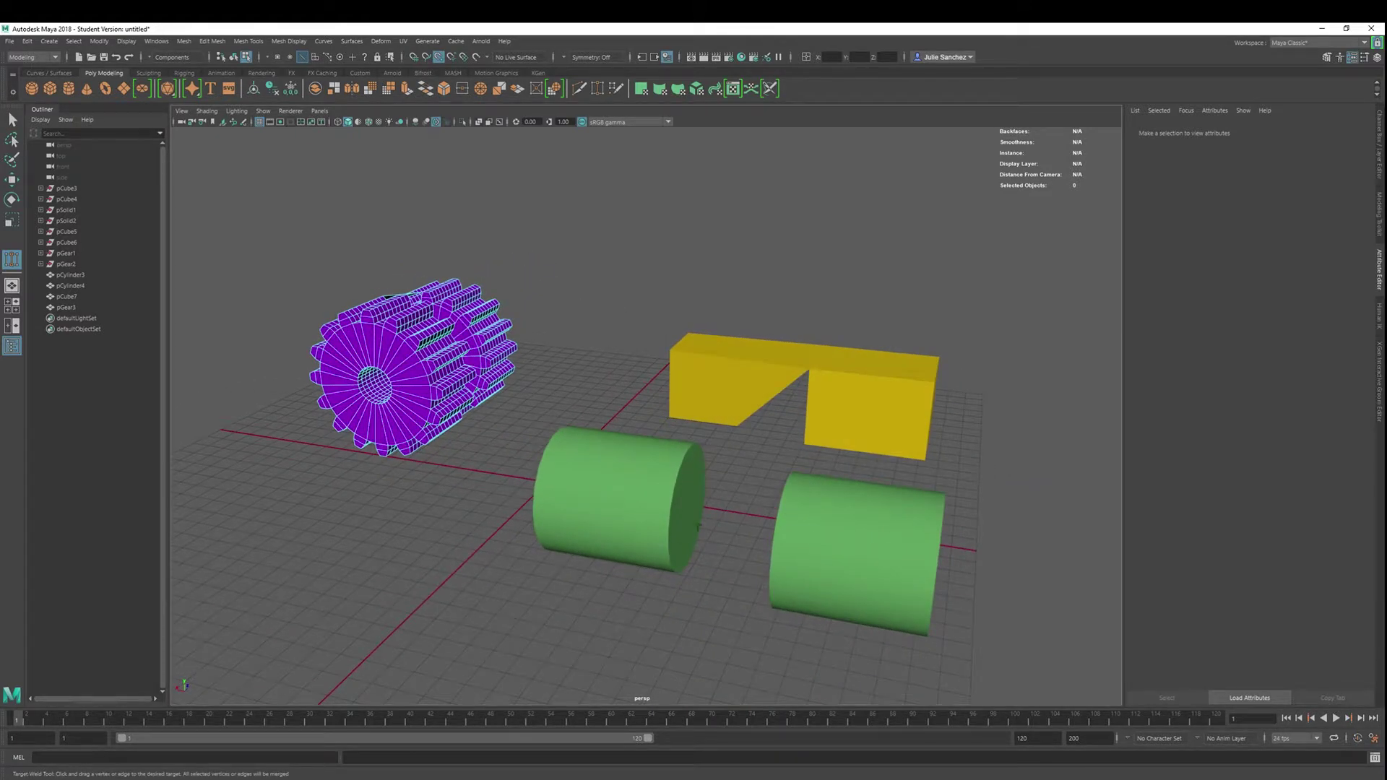
pyautogui.moveTo(638, 378)
pyautogui.keyDown('alt'); pyautogui.mouseDown()
pyautogui.moveTo(355, 398)
pyautogui.moveTo(424, 412)
pyautogui.moveTo(397, 412)
pyautogui.moveTo(526, 363)
pyautogui.moveTo(360, 427)
pyautogui.mouseUp(); pyautogui.keyUp('alt')
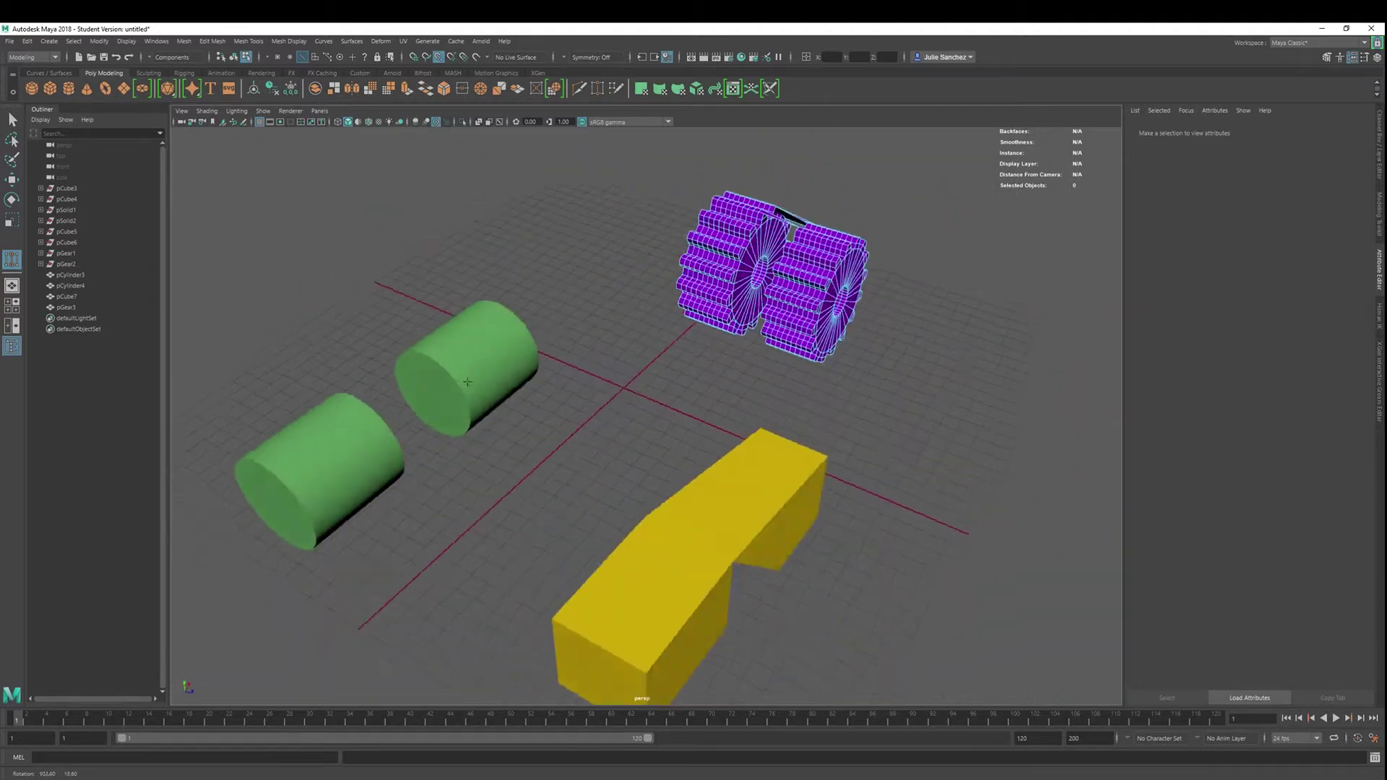
# Step: Select both green cylinders in Object Mode and combine them into pCylinder5
pyautogui.click(369, 429)
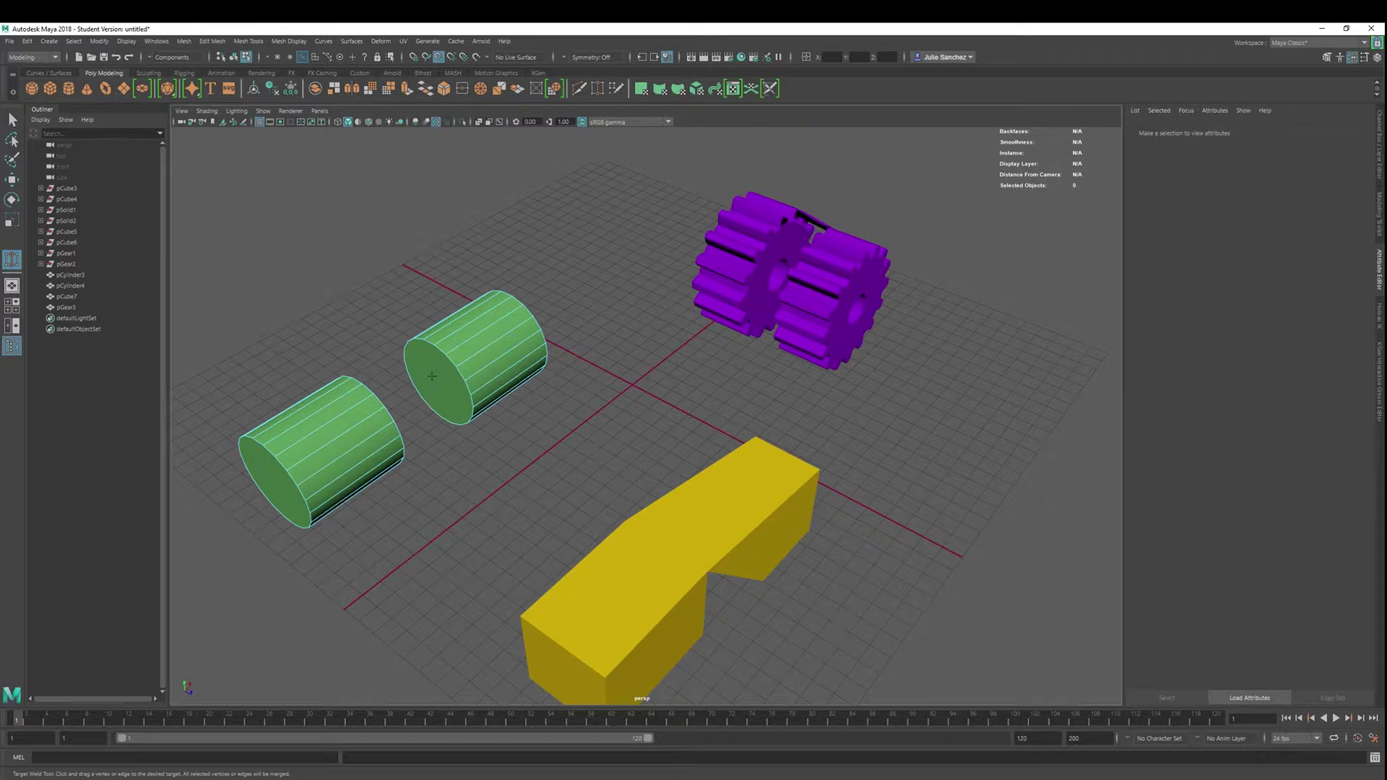
pyautogui.rightClick(642, 433)
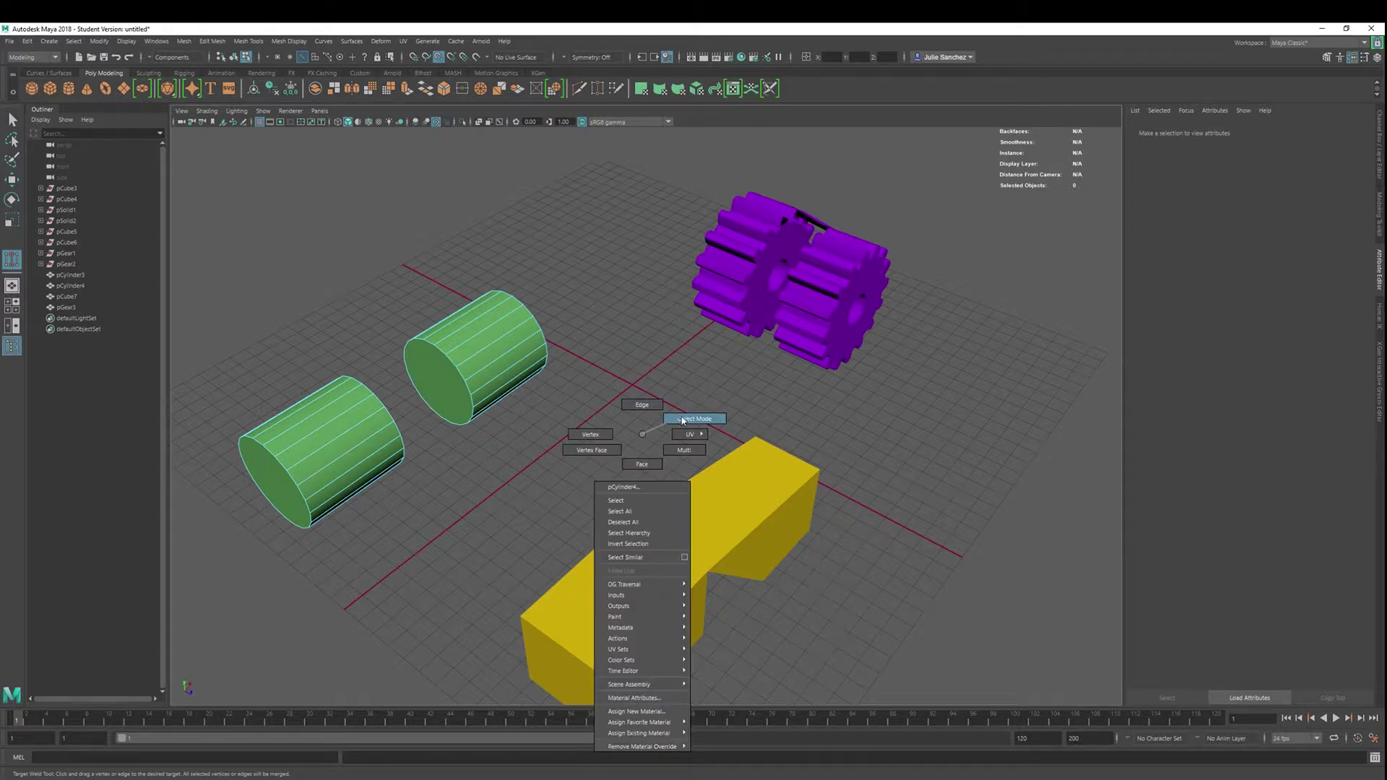
pyautogui.moveTo(685, 422); pyautogui.dragTo(683, 419, button='right')
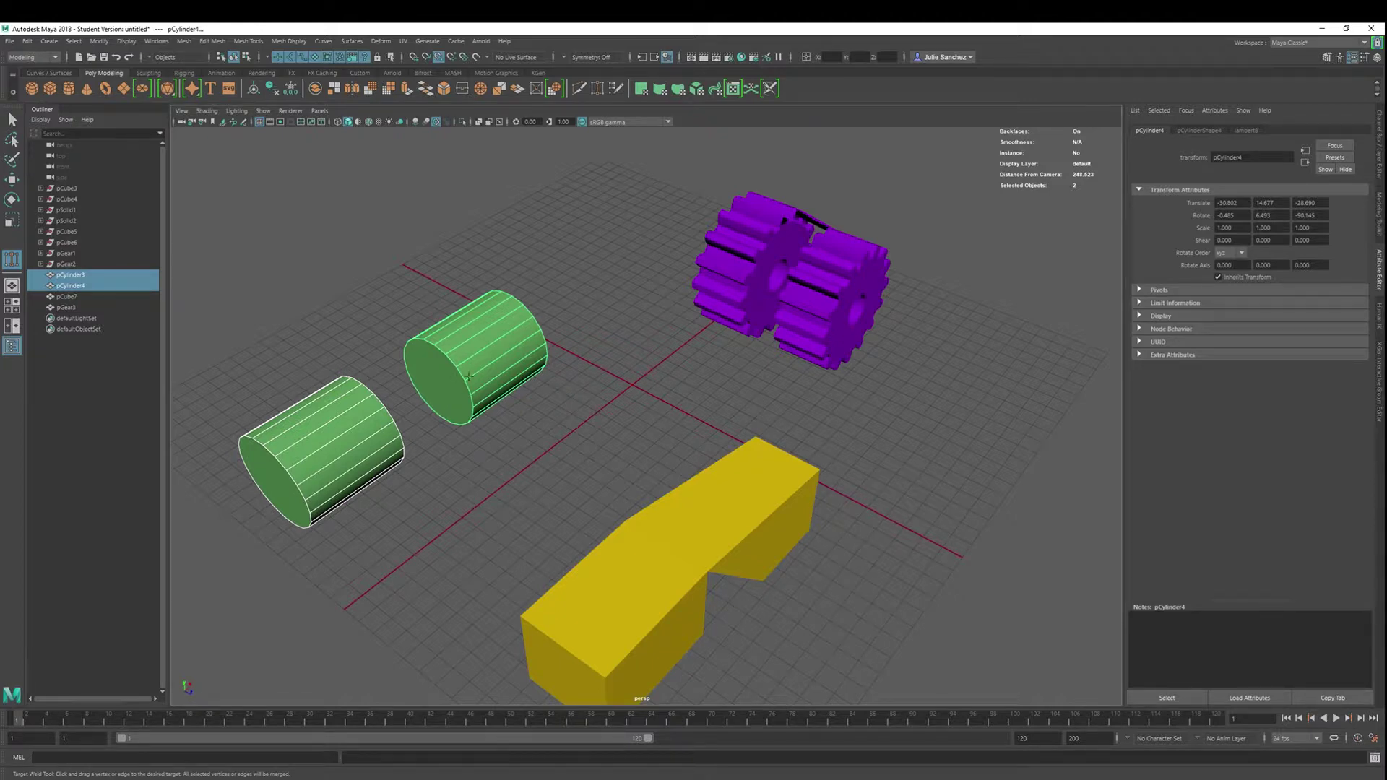
pyautogui.click(315, 88)
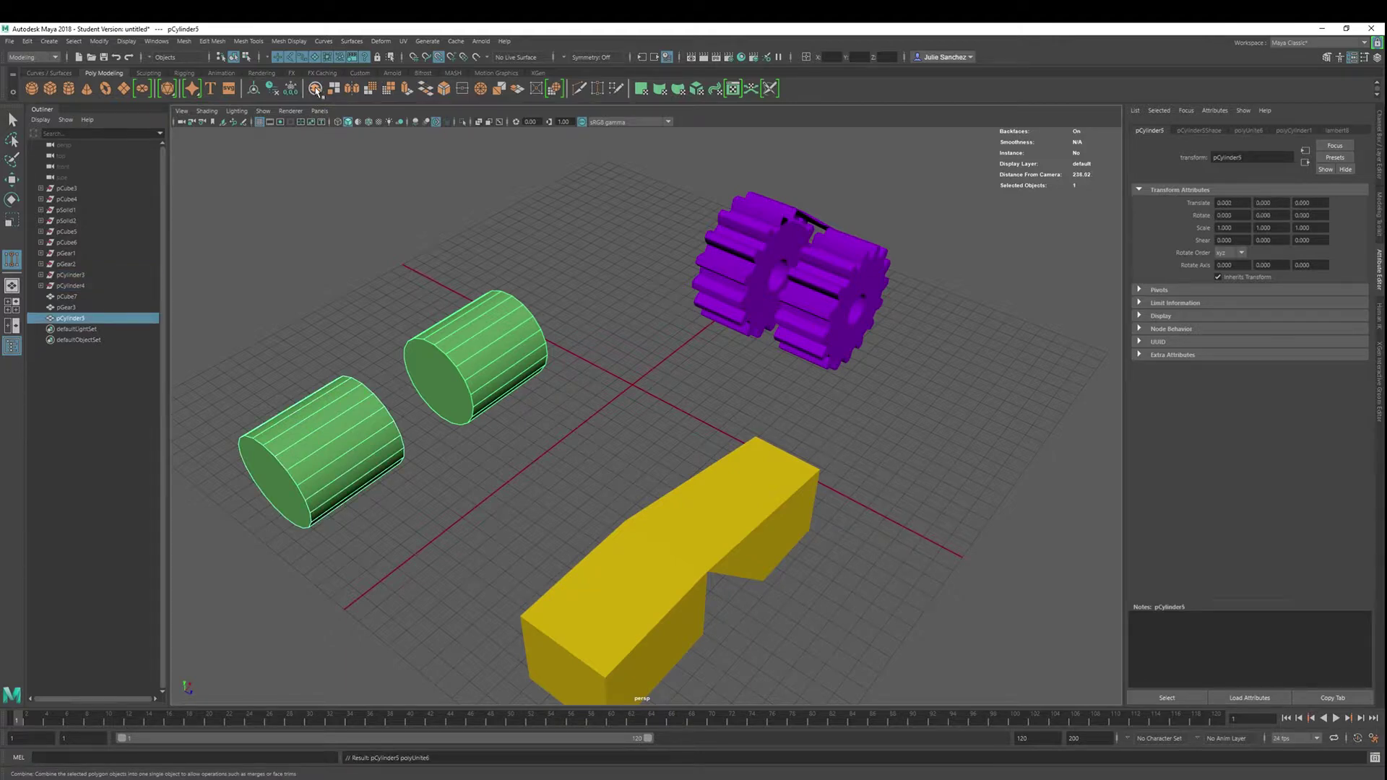
pyautogui.click(440, 414)
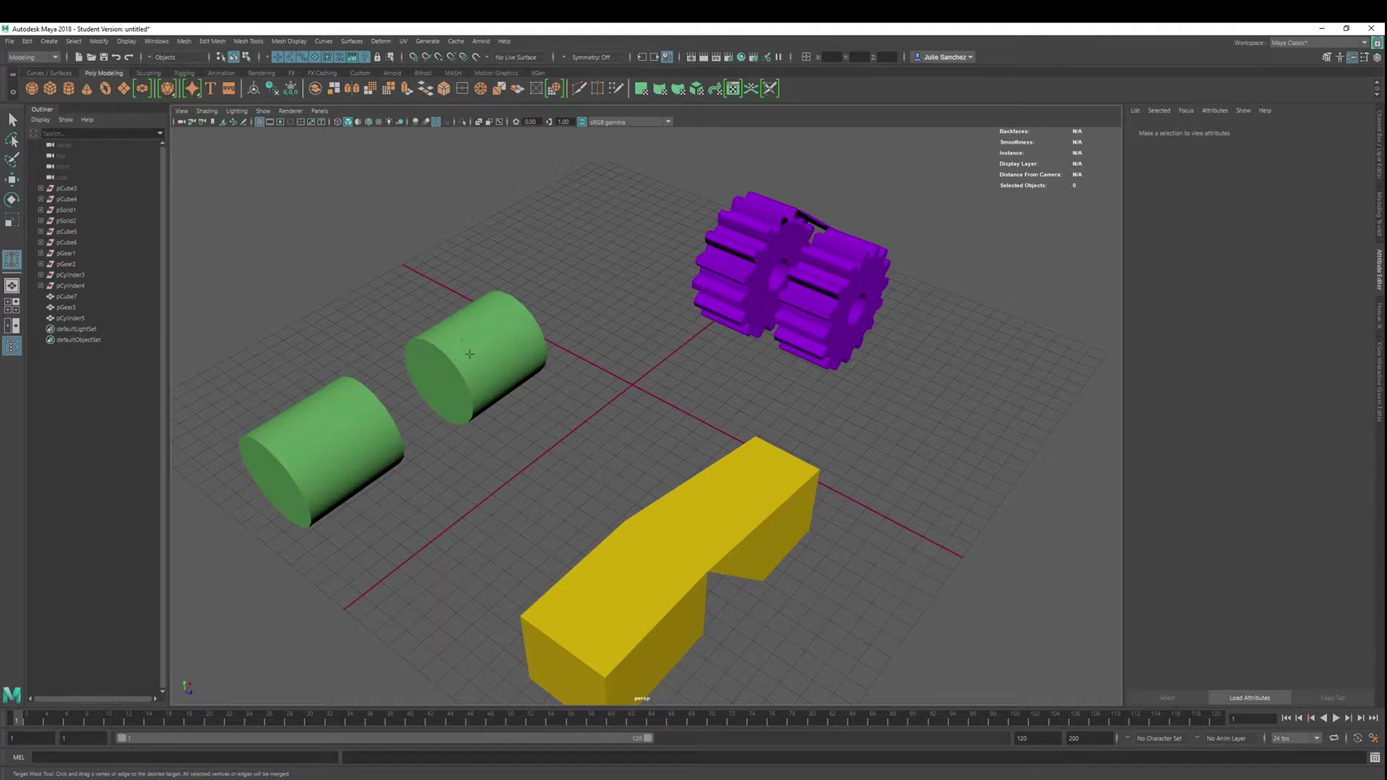
# Step: Delete the right cylinder's inner end cap face
pyautogui.press('w')
pyautogui.click(471, 362)
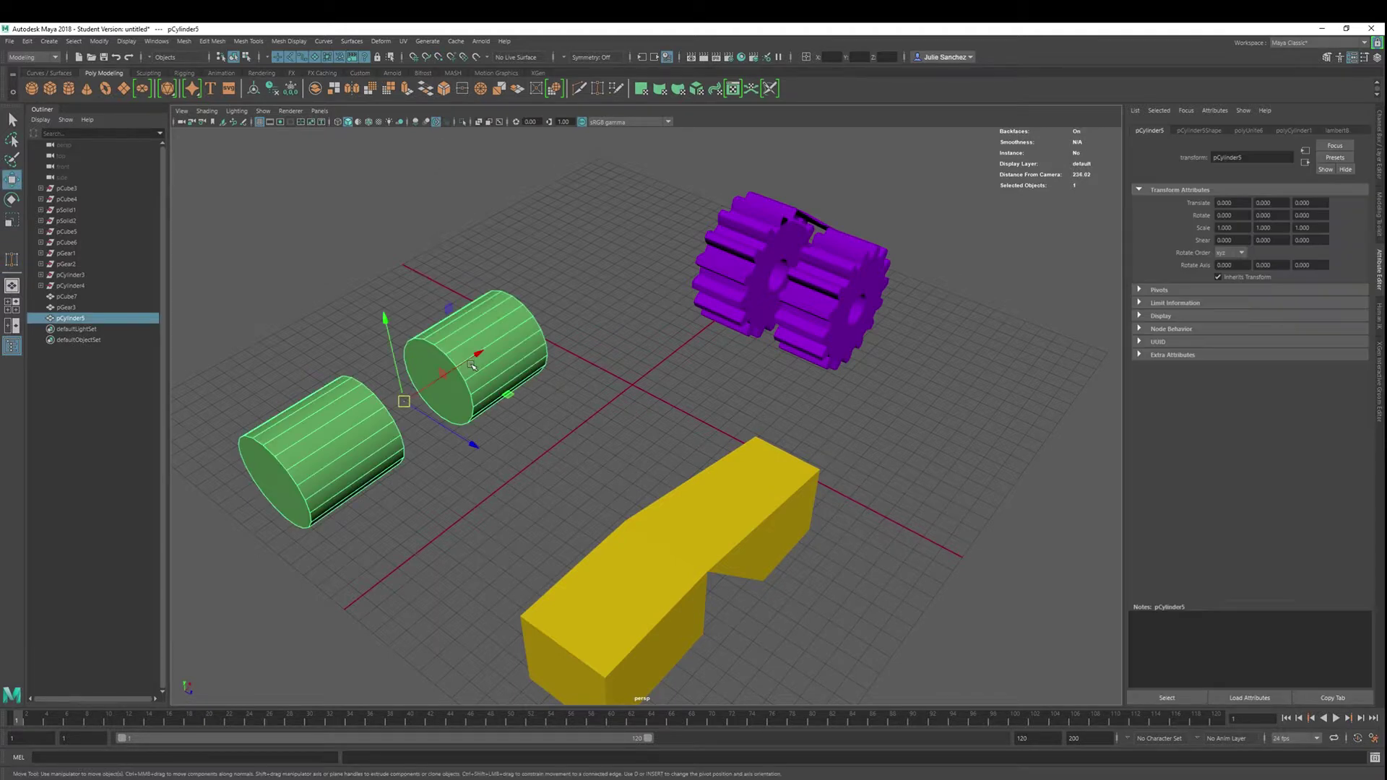
pyautogui.moveTo(546, 417); pyautogui.dragTo(545, 447, button='right')
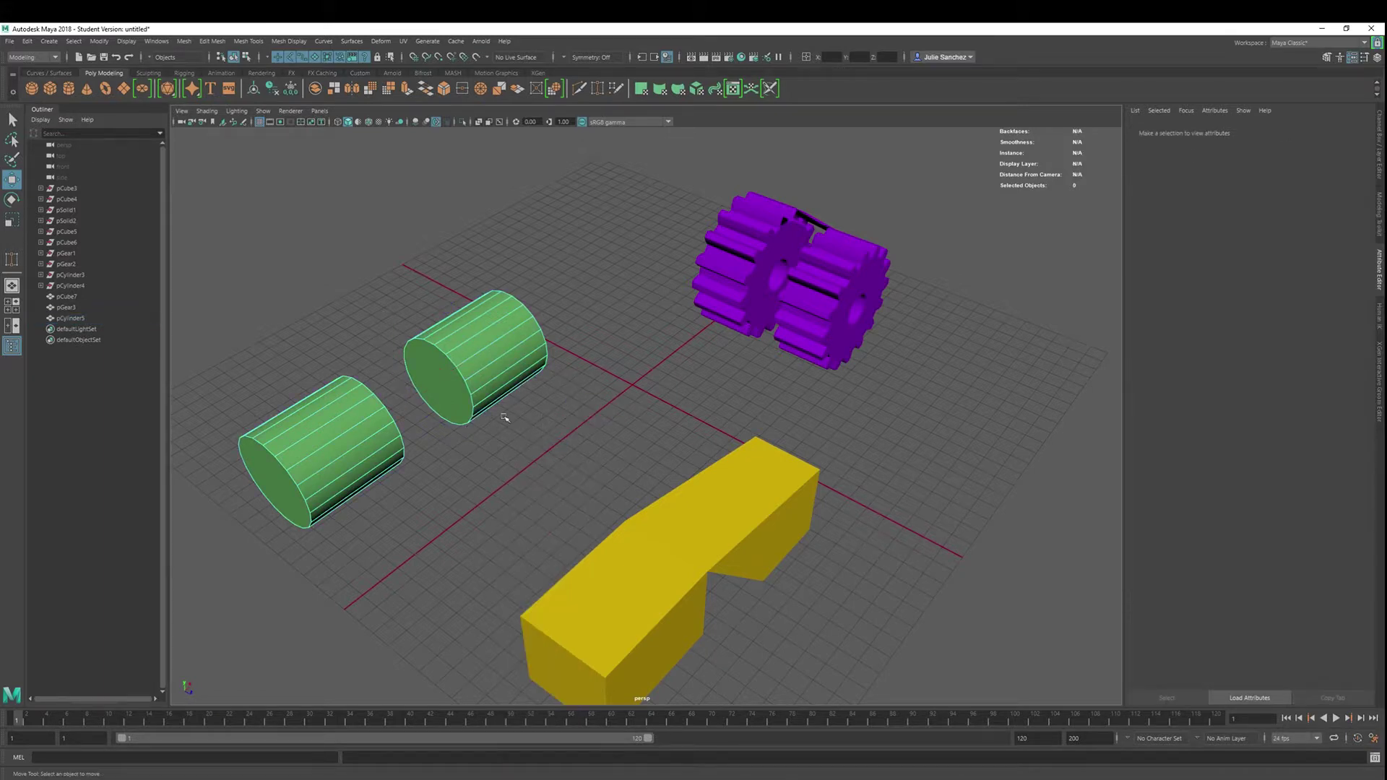
pyautogui.click(449, 390)
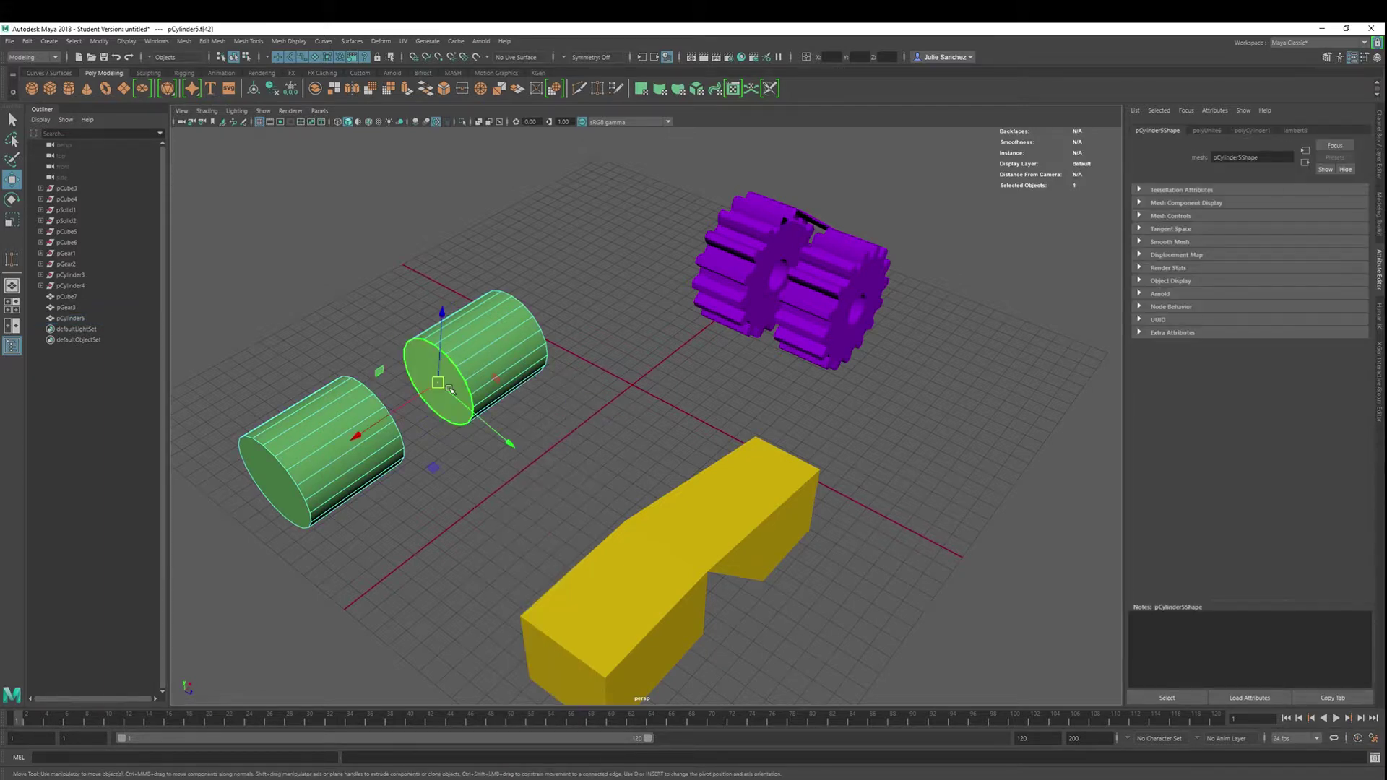
pyautogui.press('Delete')
# Step: Delete the left cylinder's facing end cap and return to Object Mode
pyautogui.keyDown('alt'); pyautogui.moveTo(417, 310); pyautogui.dragTo(322, 294); pyautogui.keyUp('alt')
pyautogui.click(581, 247)
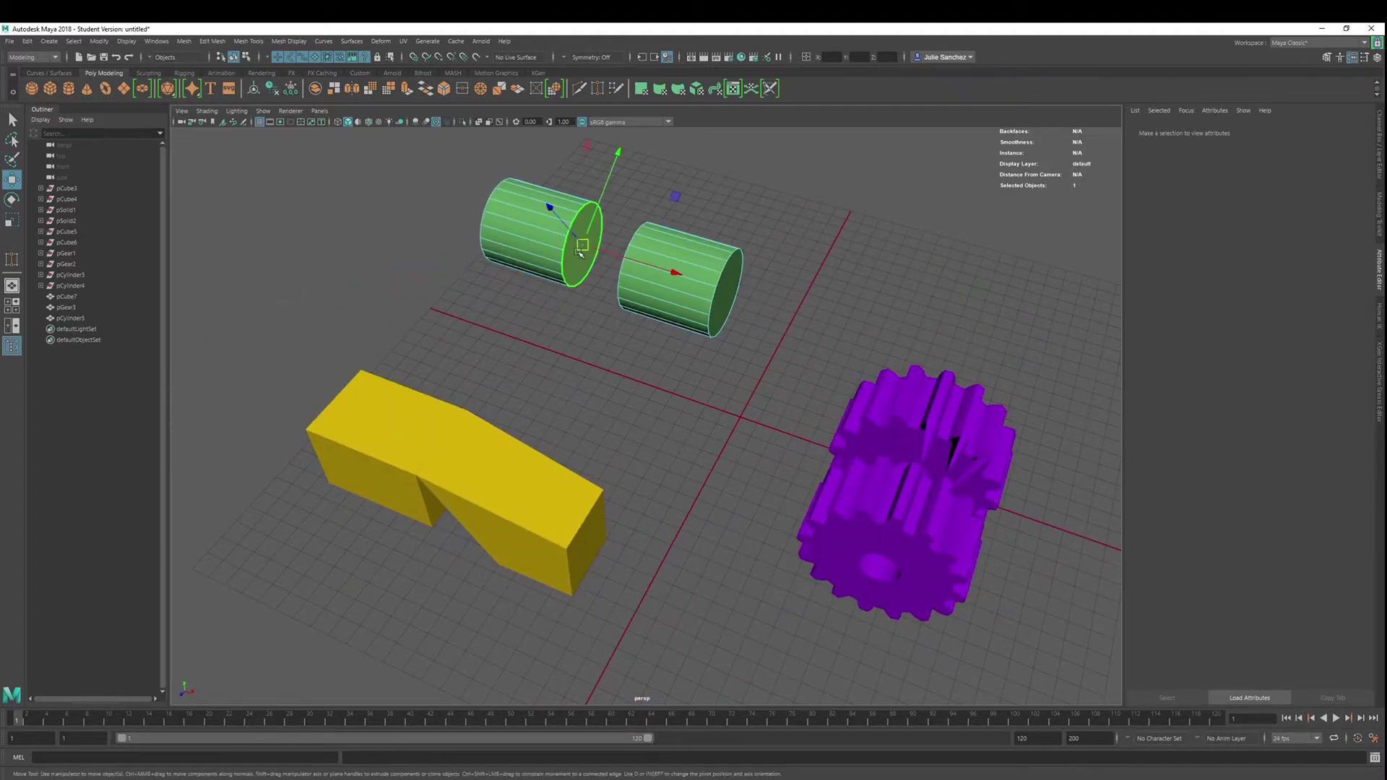
pyautogui.press('Delete')
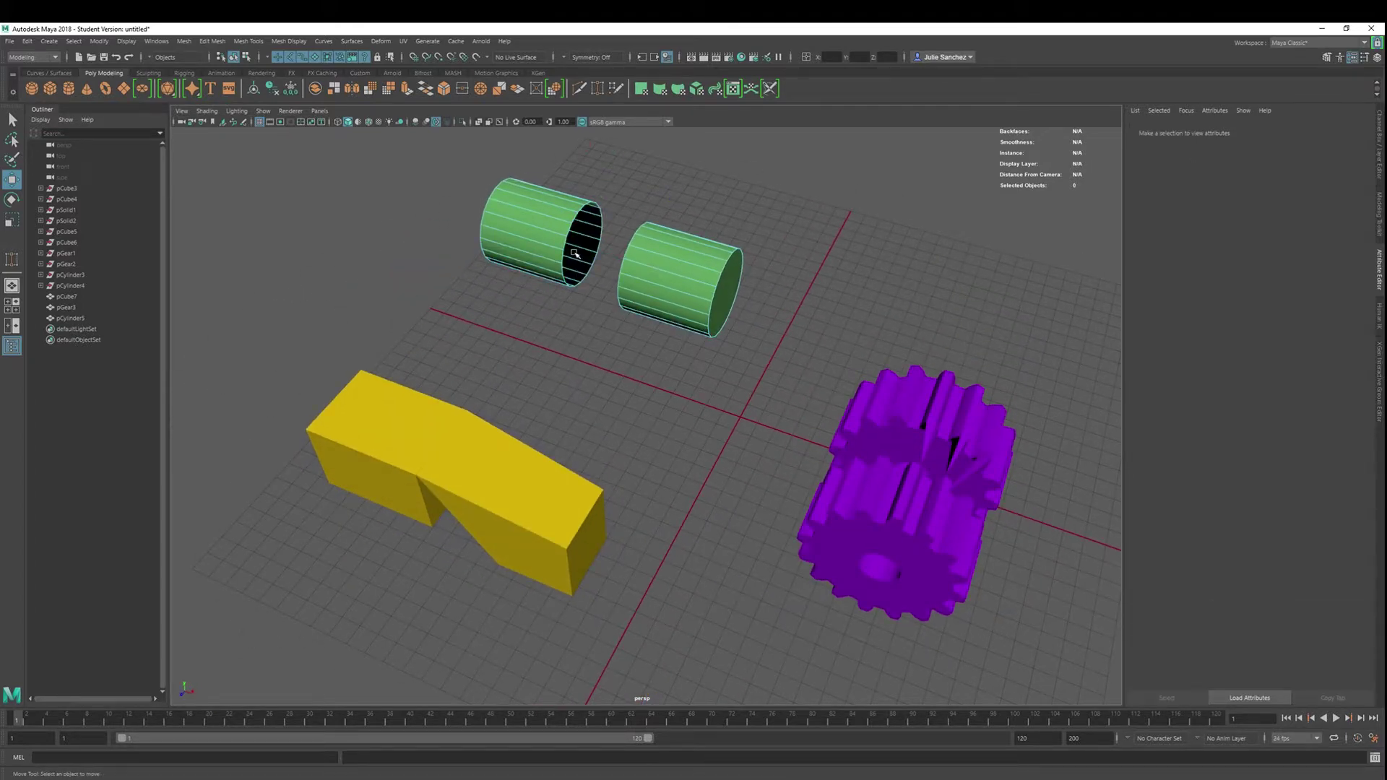
pyautogui.moveTo(524, 219)
pyautogui.keyDown('alt'); pyautogui.mouseDown()
pyautogui.moveTo(625, 261)
pyautogui.moveTo(495, 257)
pyautogui.mouseUp(); pyautogui.keyUp('alt')
pyautogui.moveTo(495, 258); pyautogui.dragTo(540, 246, button='right')
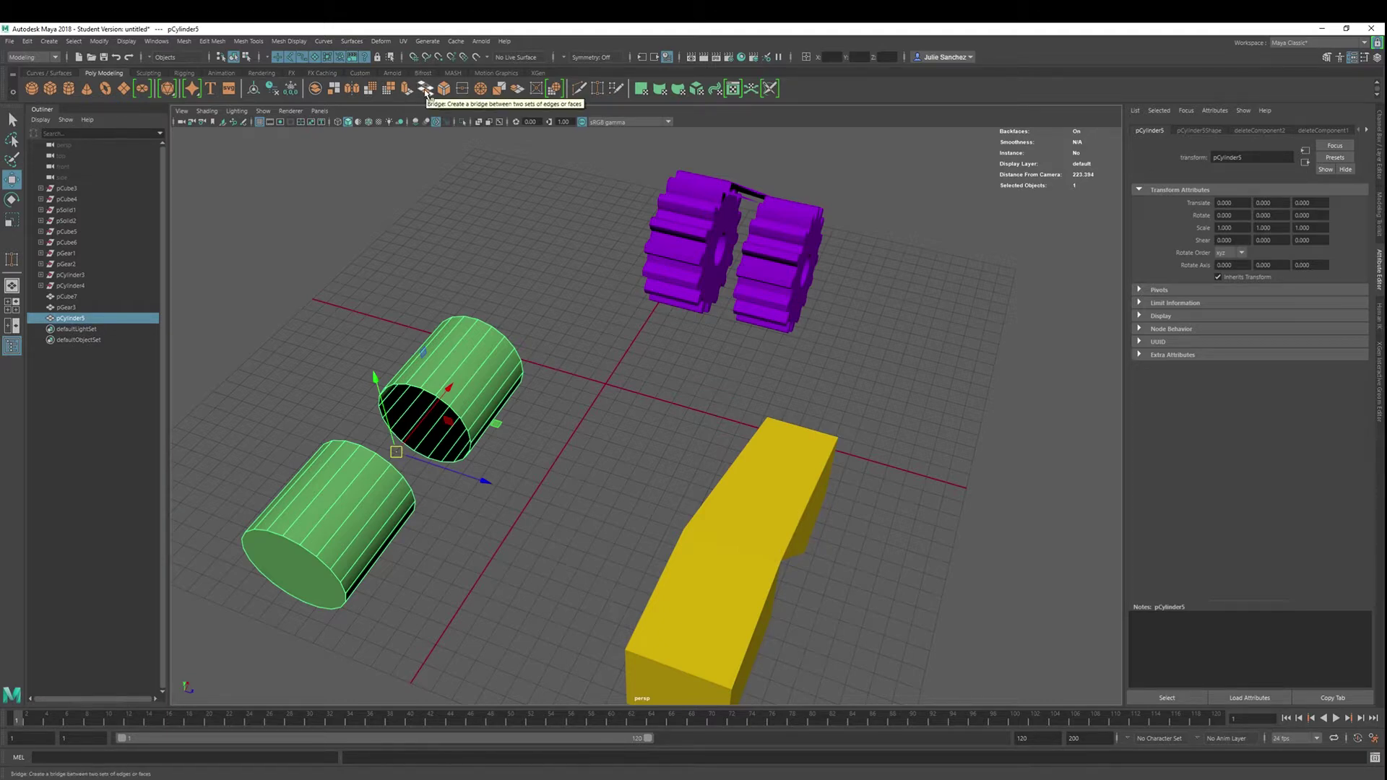
# Step: Bridge pCylinder5's two open ends into one continuous tube
pyautogui.click(214, 41)
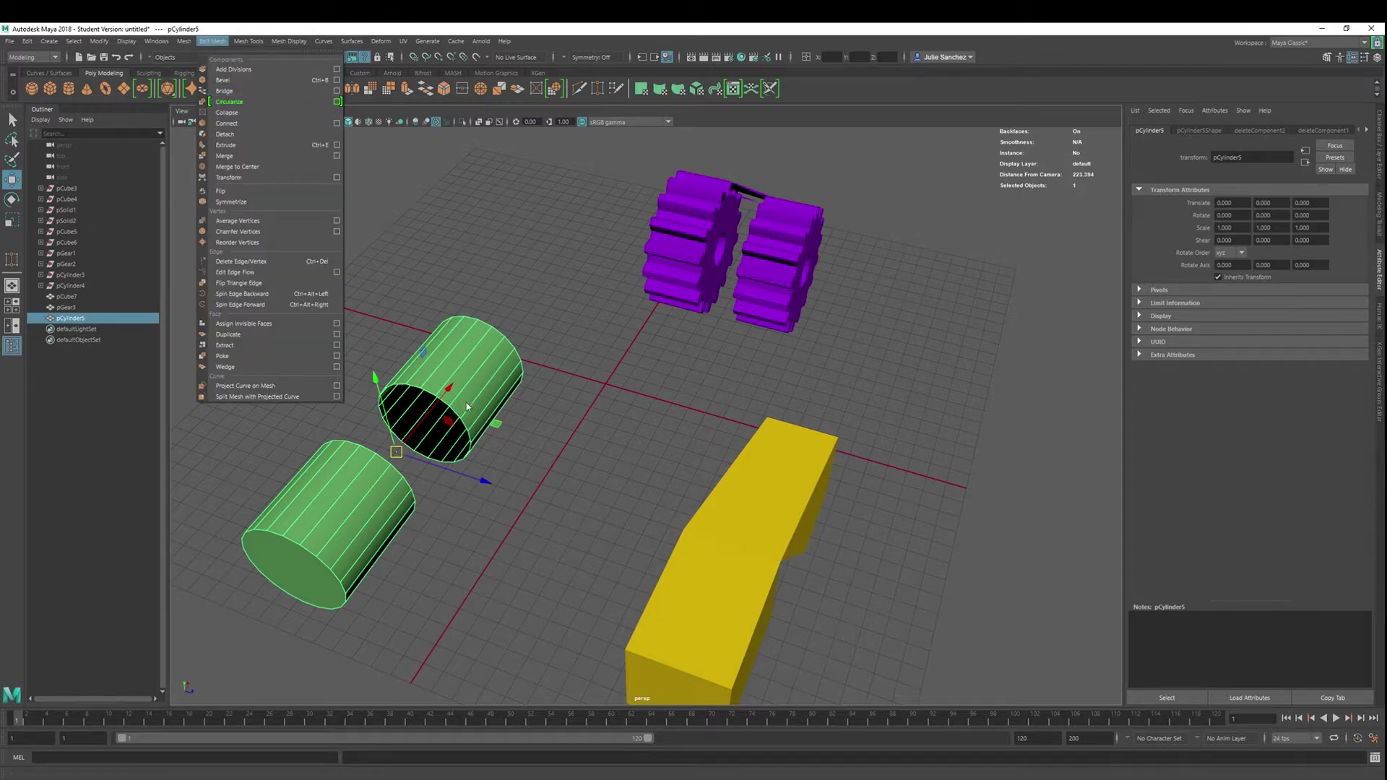
pyautogui.click(434, 130)
pyautogui.hotkey('ctrl', 'z')
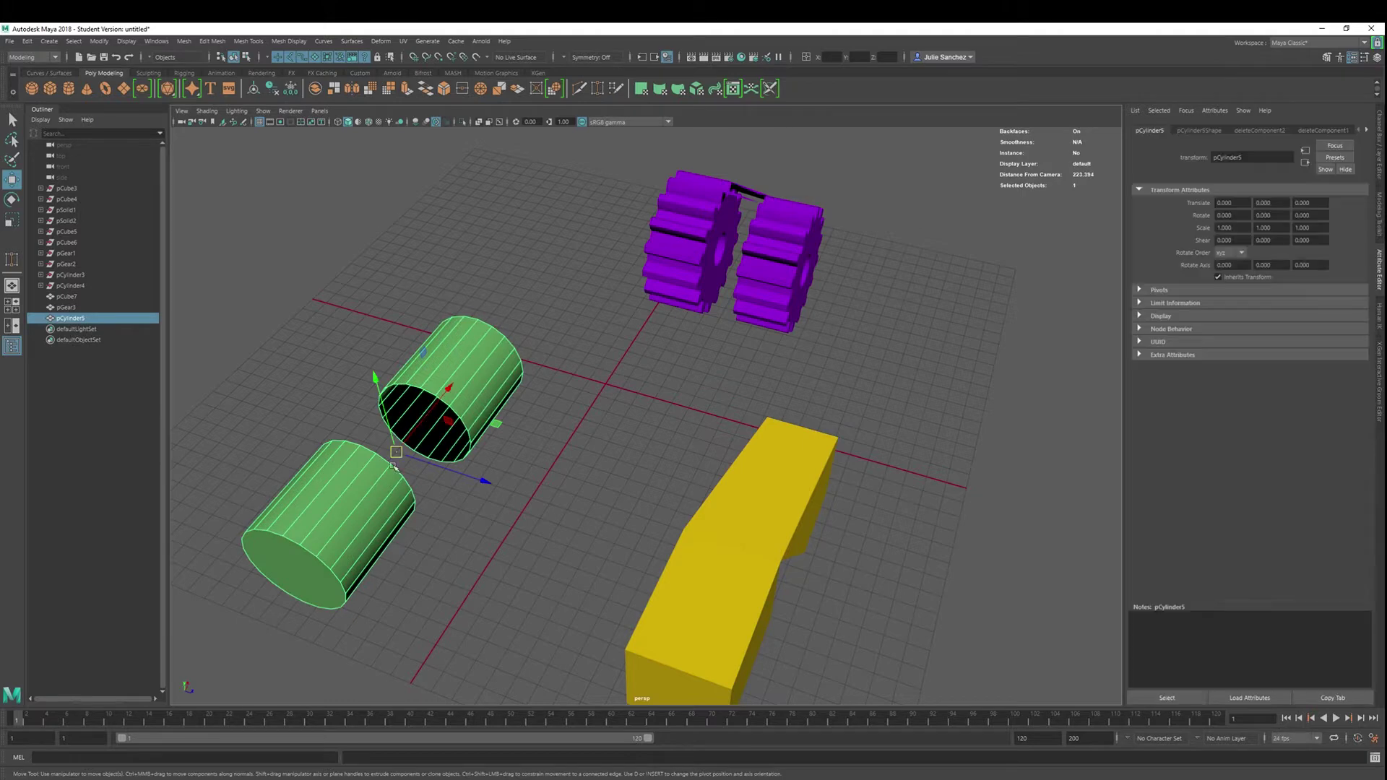
pyautogui.click(427, 91)
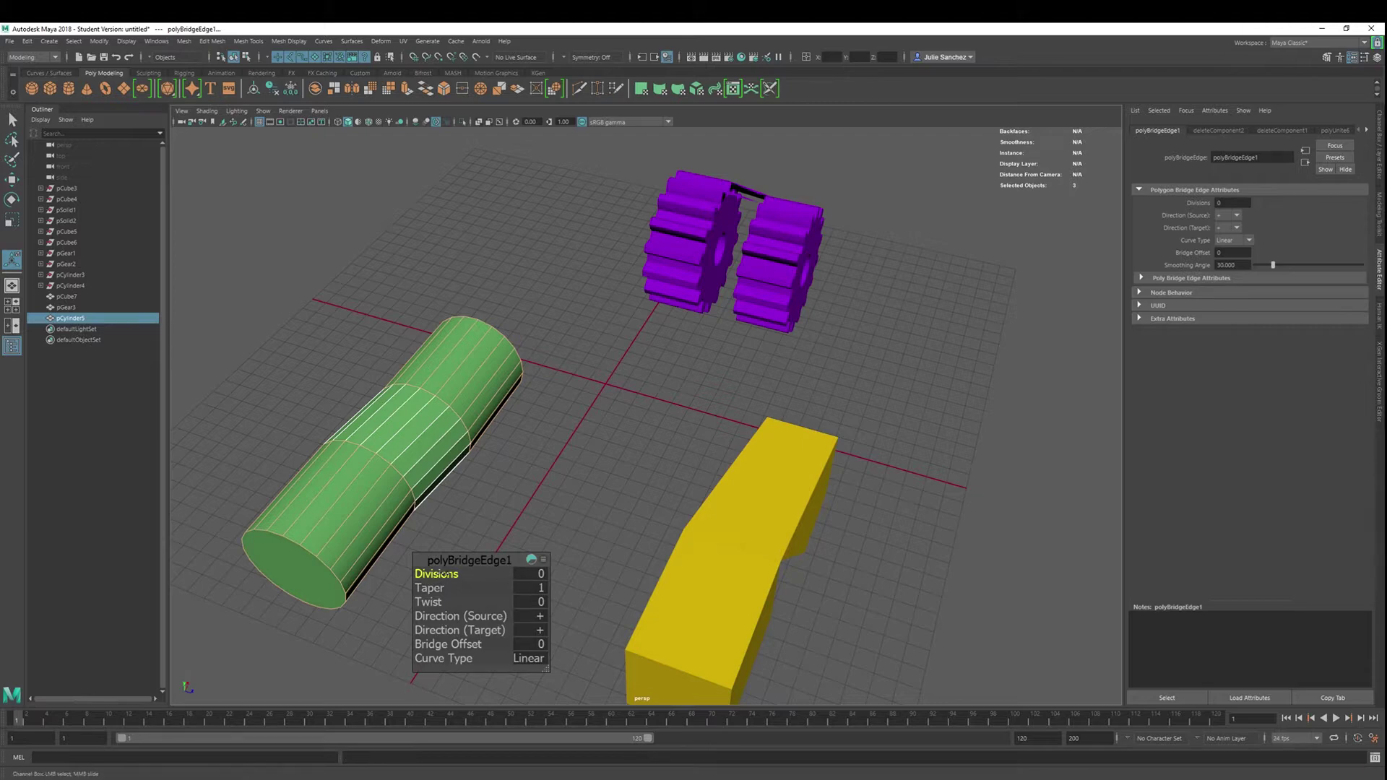
# Step: Give polyBridgeEdge1 2 divisions and a 32.086 twist
pyautogui.moveTo(442, 573); pyautogui.dragTo(460, 574, button='middle')
pyautogui.moveTo(460, 574); pyautogui.dragTo(451, 575, button='middle')
pyautogui.click(437, 602)
pyautogui.moveTo(437, 603)
pyautogui.mouseDown(button='middle')
pyautogui.moveTo(466, 604)
pyautogui.moveTo(452, 604)
pyautogui.mouseUp(button='middle')
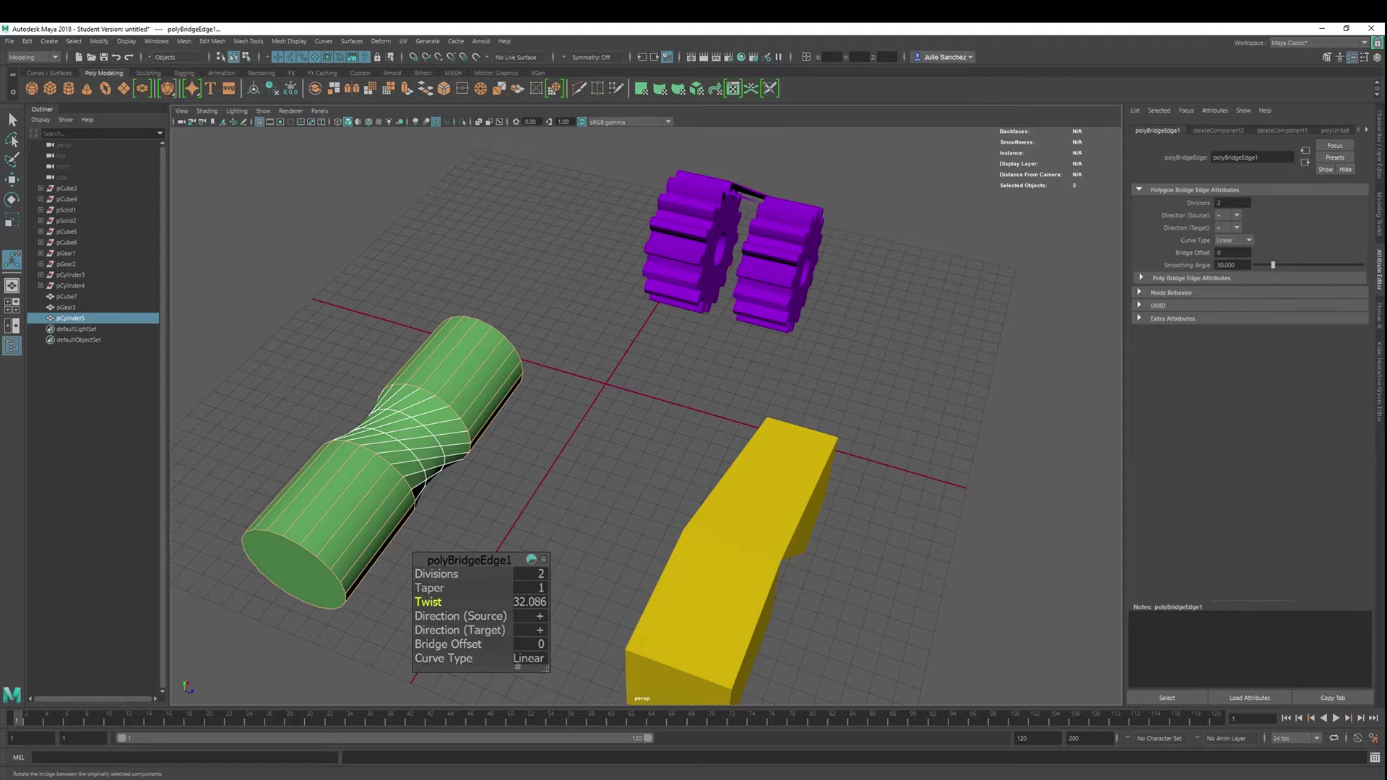
pyautogui.moveTo(343, 341)
pyautogui.keyDown('alt'); pyautogui.mouseDown()
pyautogui.moveTo(401, 320)
pyautogui.moveTo(424, 273)
pyautogui.moveTo(486, 272)
pyautogui.moveTo(469, 317)
pyautogui.moveTo(501, 341)
pyautogui.moveTo(378, 402)
pyautogui.mouseUp(); pyautogui.keyUp('alt')
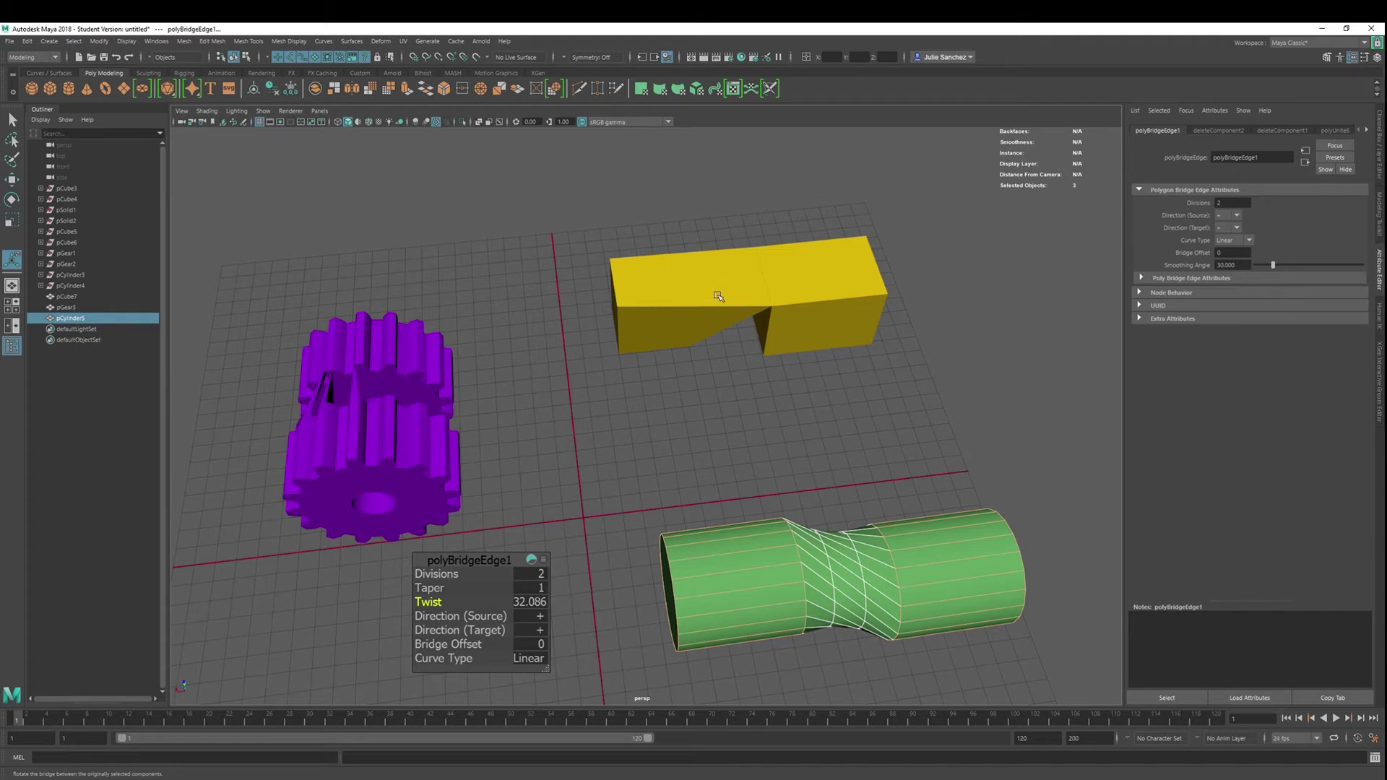
pyautogui.click(718, 296)
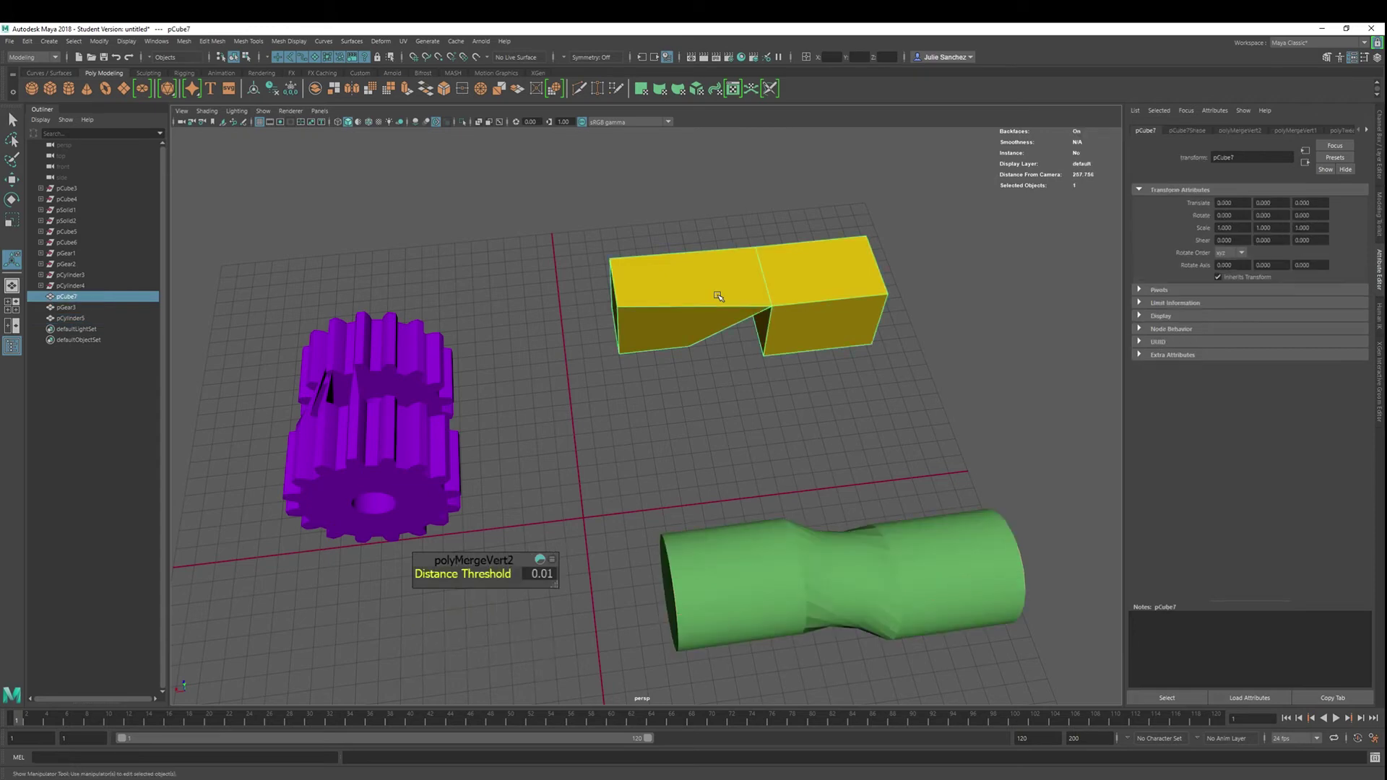
pyautogui.click(393, 435)
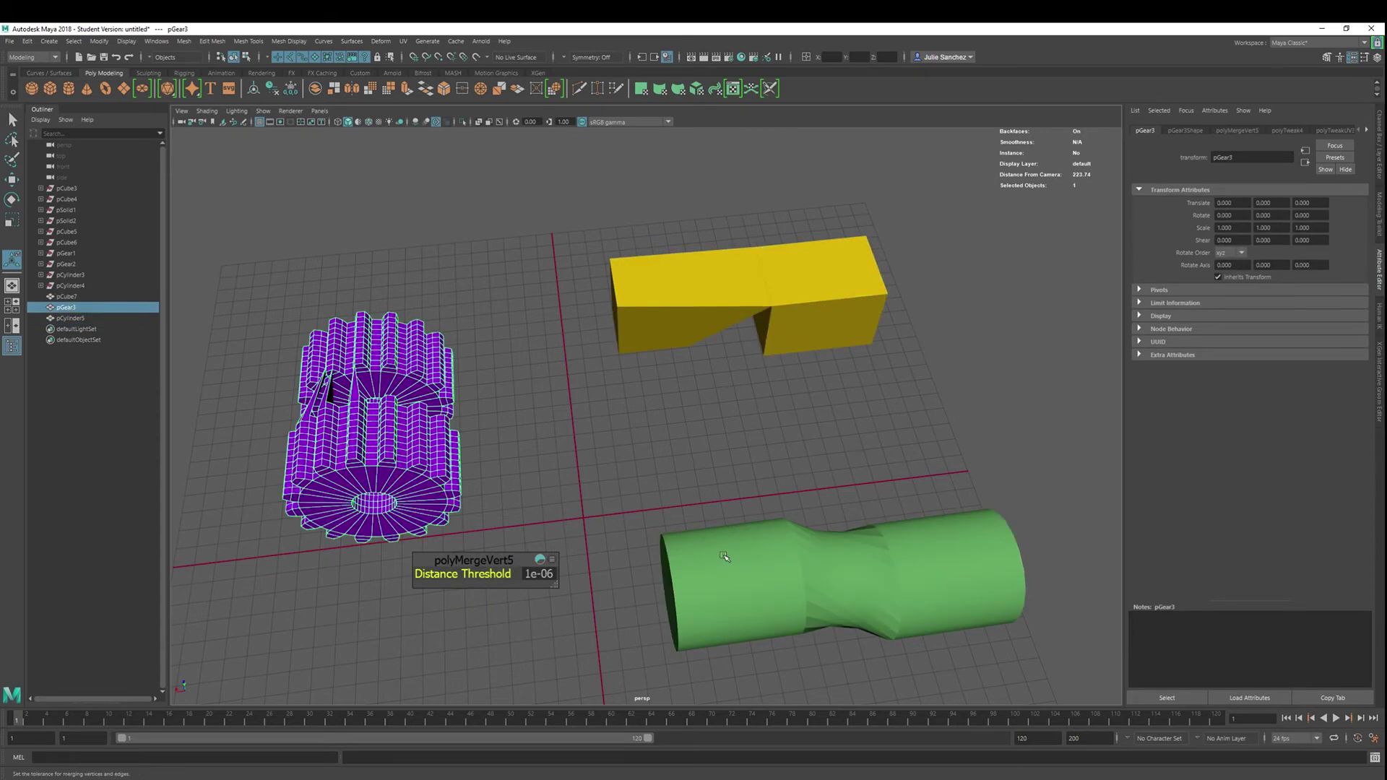
pyautogui.click(778, 585)
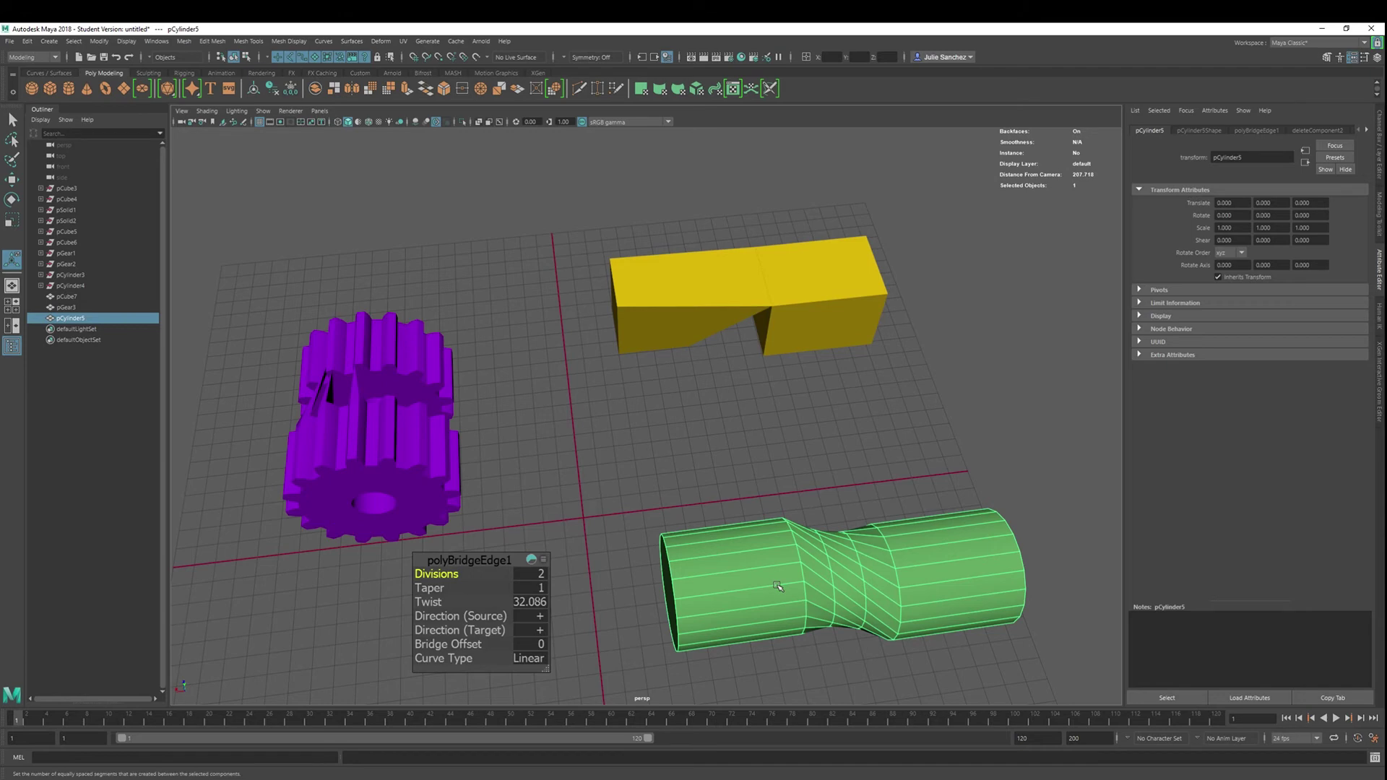
pyautogui.keyDown('alt'); pyautogui.moveTo(670, 452); pyautogui.dragTo(503, 397); pyautogui.keyUp('alt')
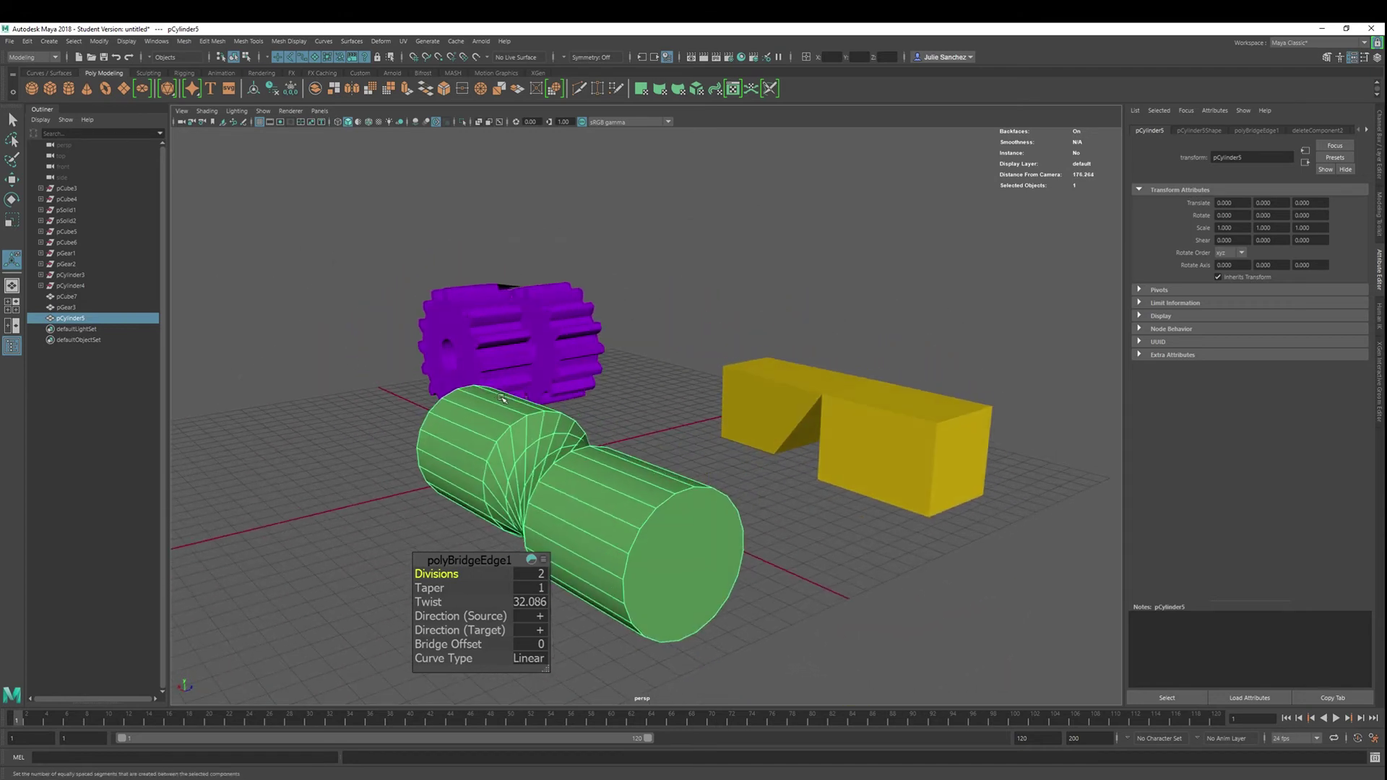